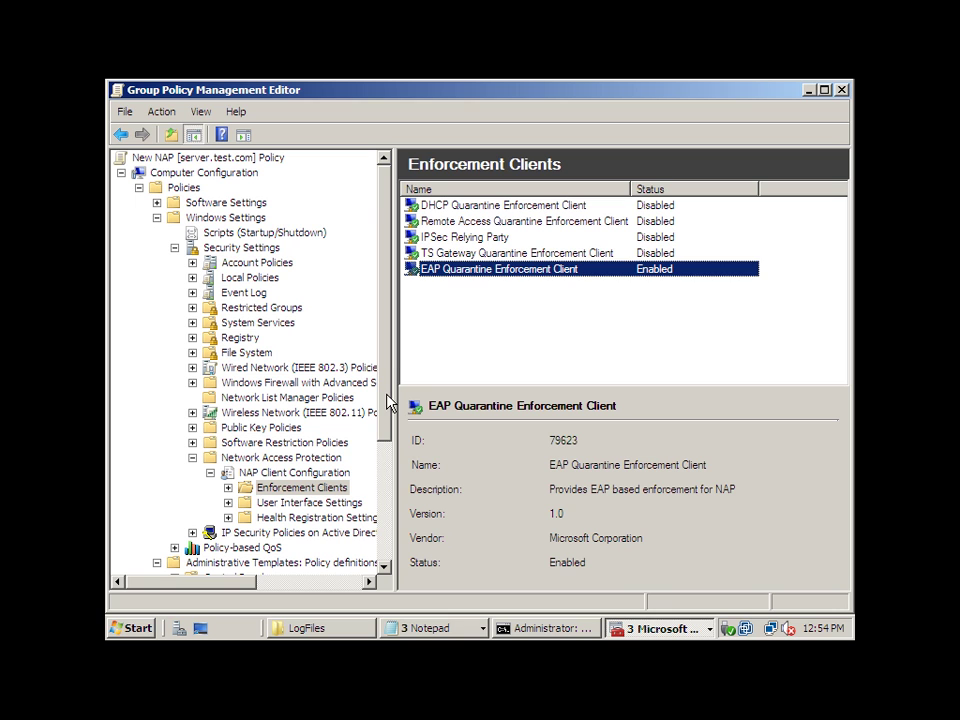
# Step: Look over the EAP Quarantine Enforcement Client, then open the New NAP policy's Properties
pyautogui.click(285, 490)
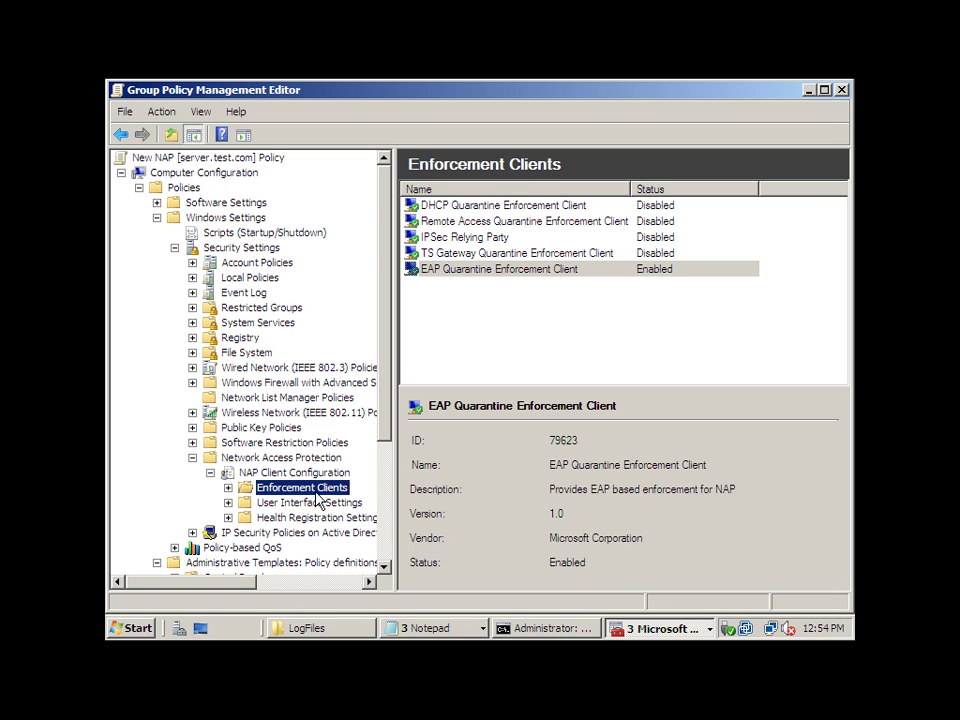
pyautogui.click(464, 272)
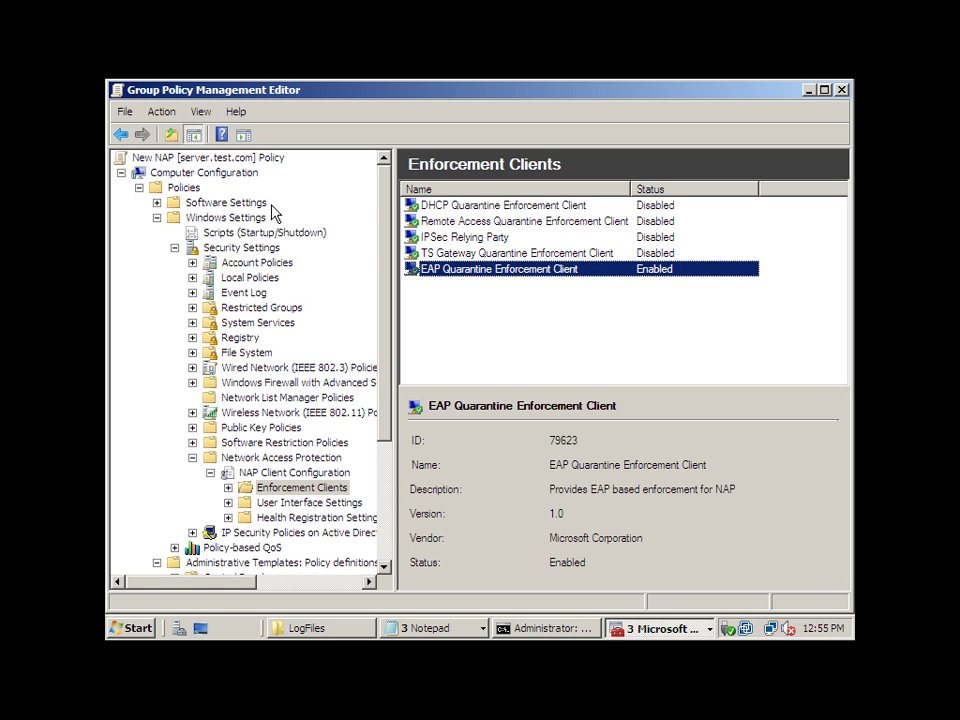
pyautogui.click(208, 159)
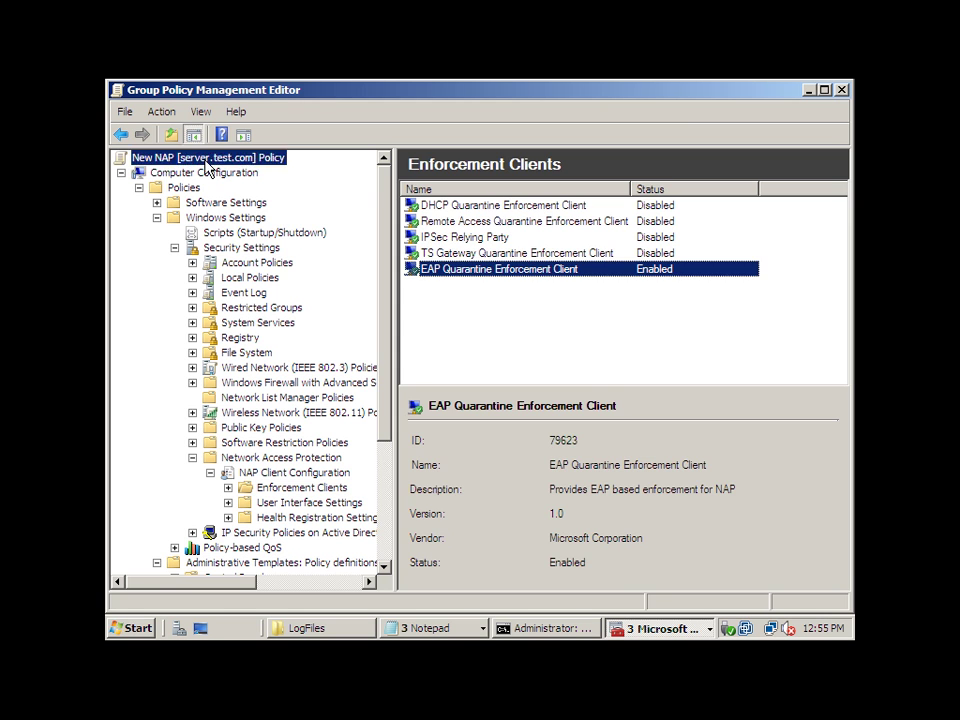
pyautogui.rightClick(207, 160)
pyautogui.click(248, 219)
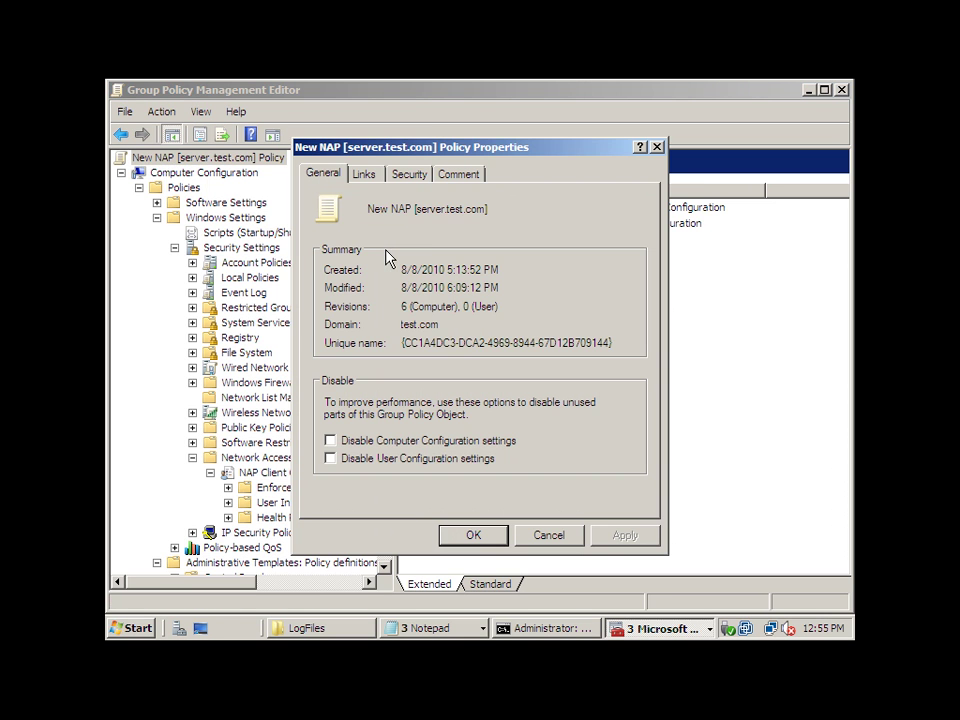
# Step: On the Security tab, confirm Nap client computers have Read allowed, then cancel the dialog
pyautogui.click(409, 178)
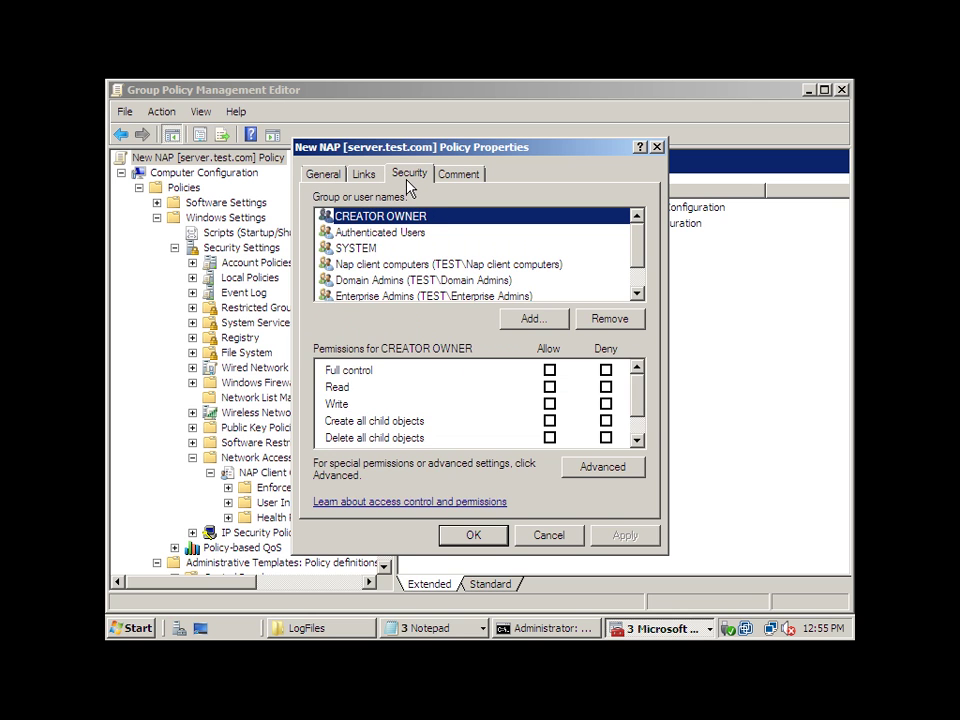
pyautogui.click(416, 268)
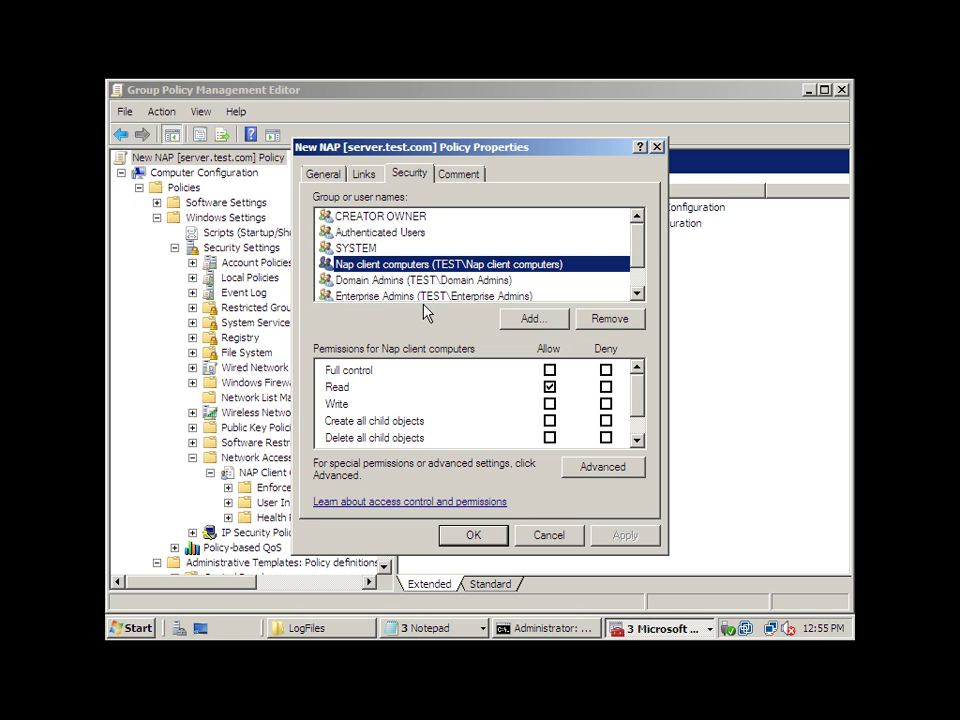
pyautogui.click(535, 541)
pyautogui.moveTo(535, 541); pyautogui.dragTo(471, 349)
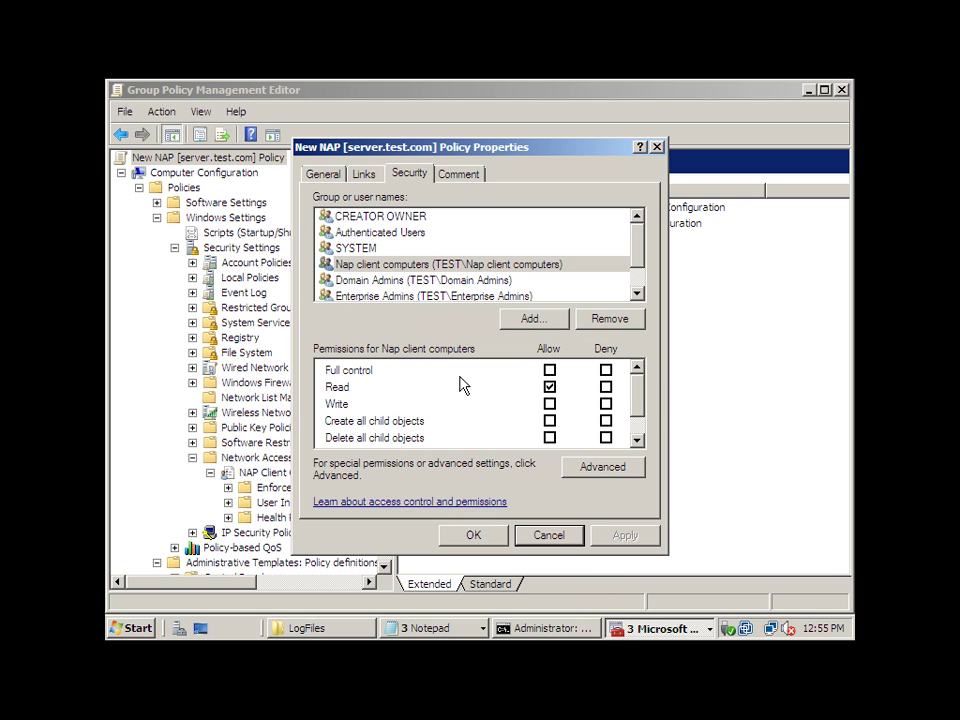
pyautogui.click(562, 539)
pyautogui.click(561, 540)
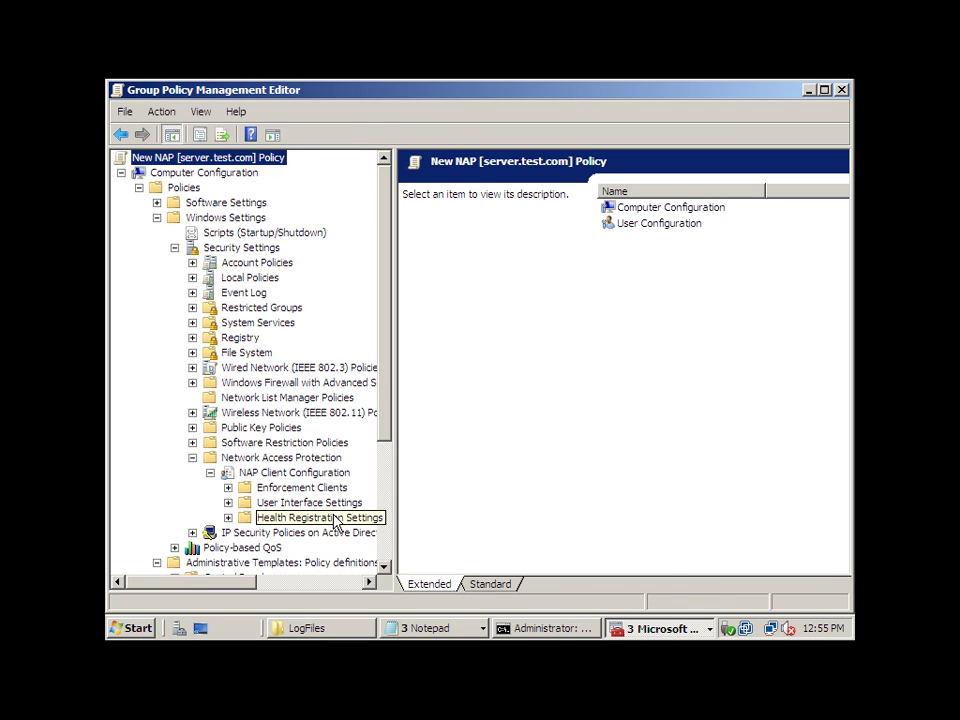
# Step: Highlight 'netsh nap client show state' in step 4 of the WordPad guide and copy it
pyautogui.click(313, 490)
pyautogui.click(456, 279)
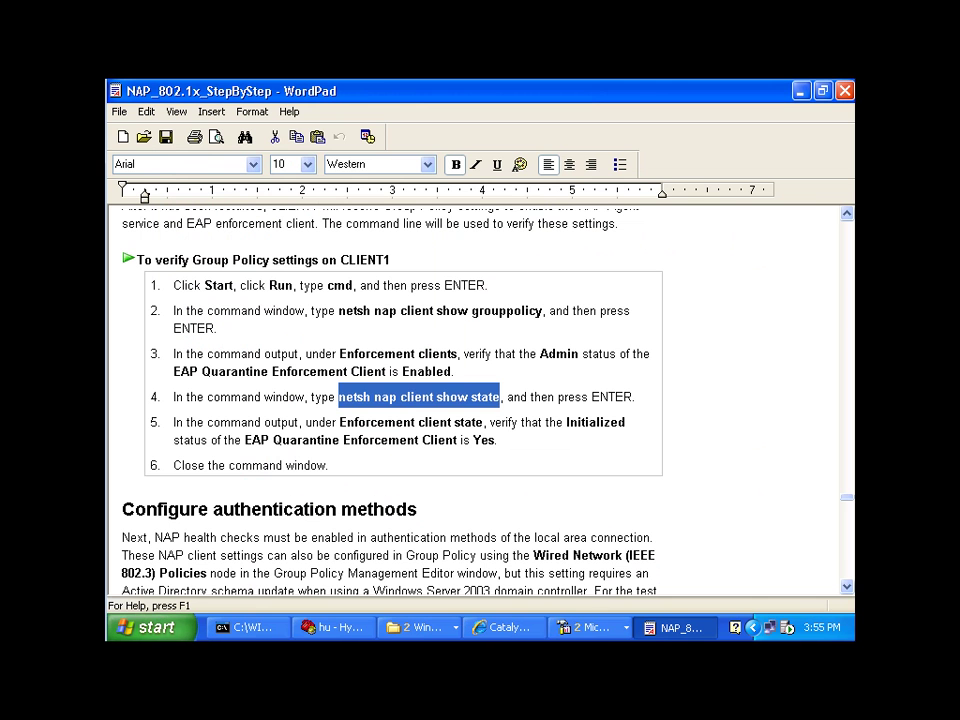
pyautogui.click(405, 422)
pyautogui.moveTo(336, 396); pyautogui.dragTo(498, 398)
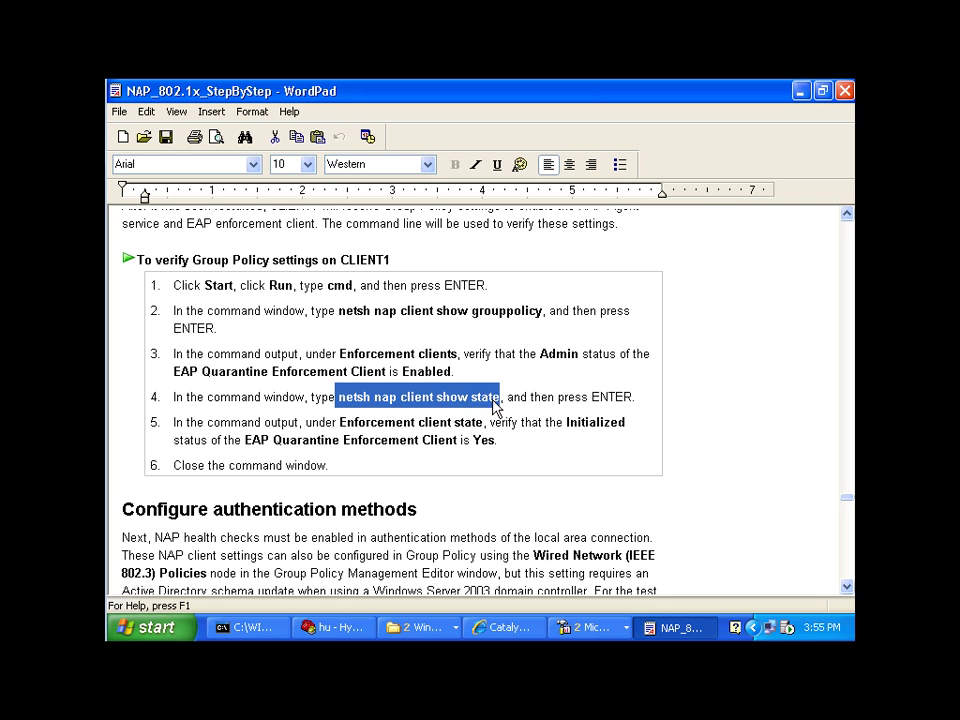
pyautogui.rightClick(435, 407)
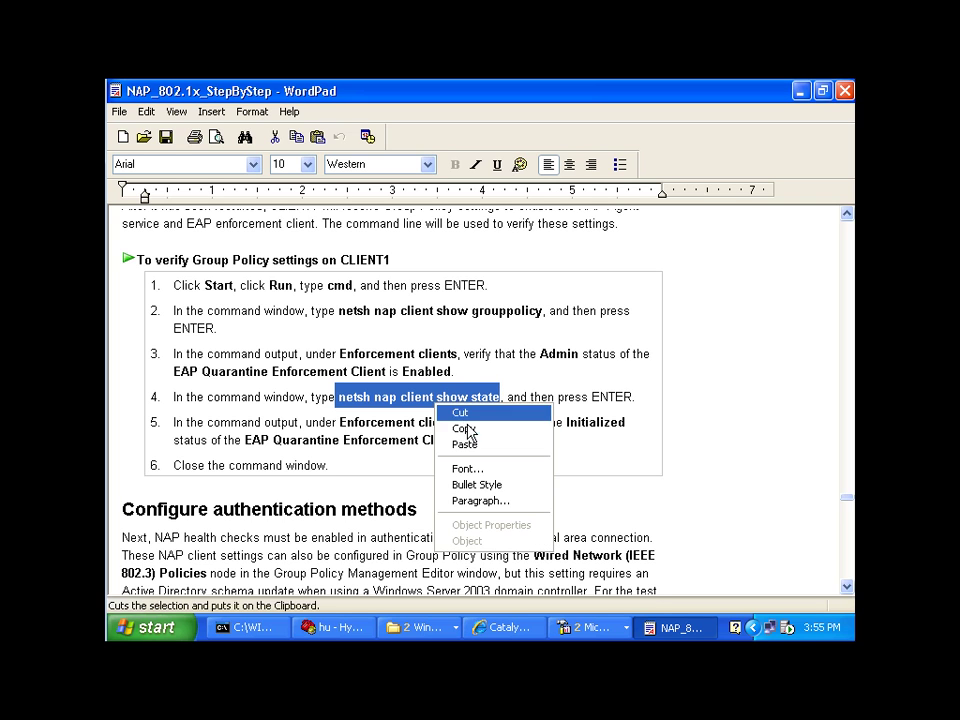
pyautogui.click(466, 429)
# Step: Paste and run 'netsh nap client show state' in Command Prompt
pyautogui.click(245, 627)
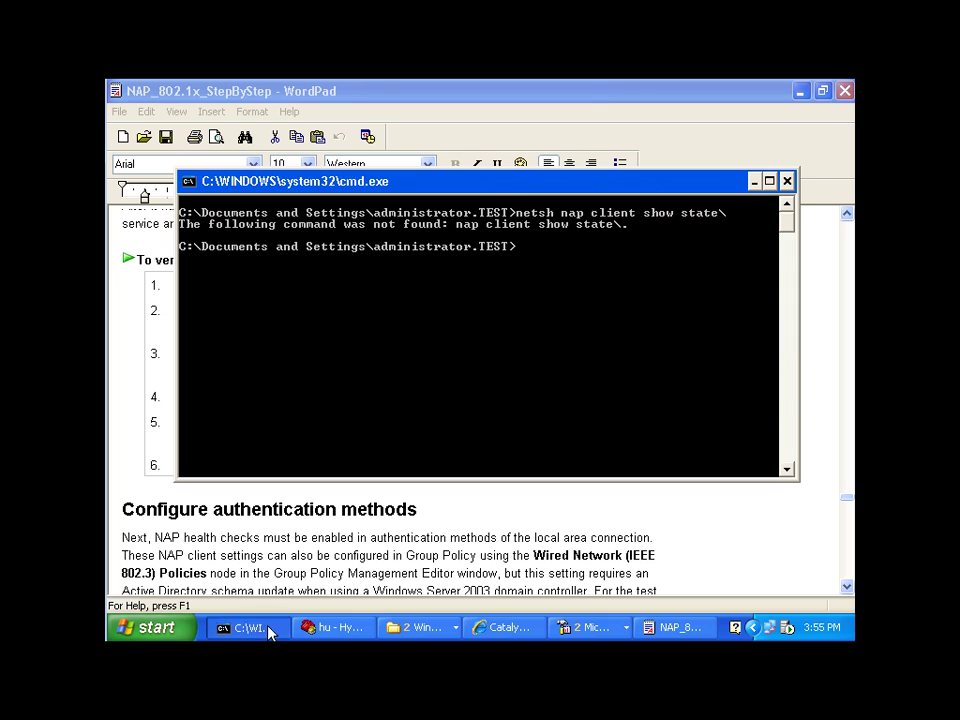
pyautogui.rightClick(421, 299)
pyautogui.click(449, 339)
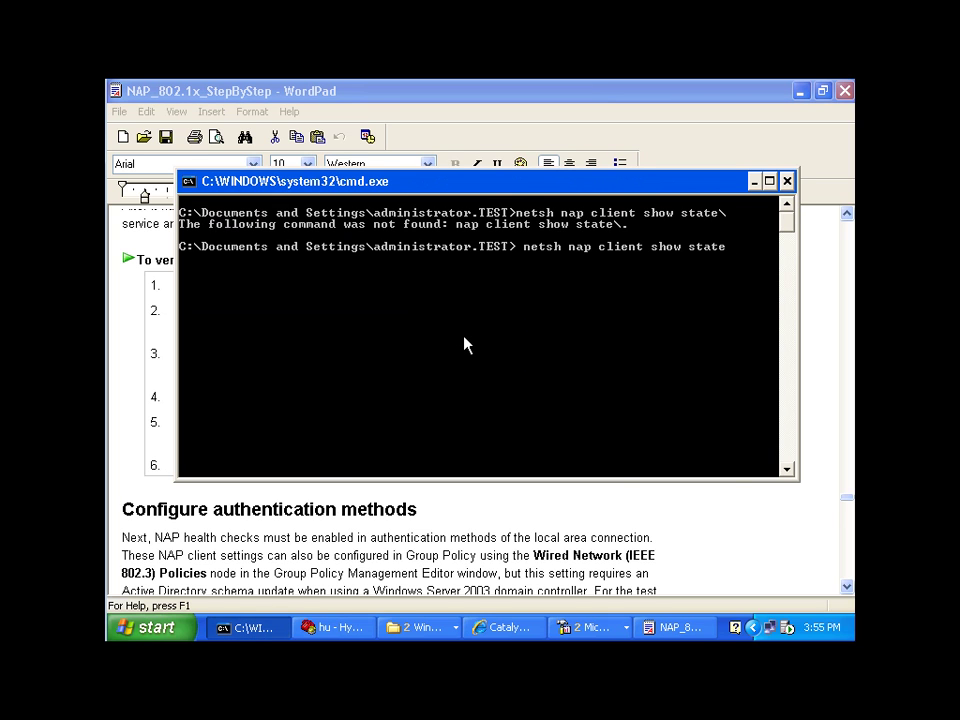
pyautogui.press('Return')
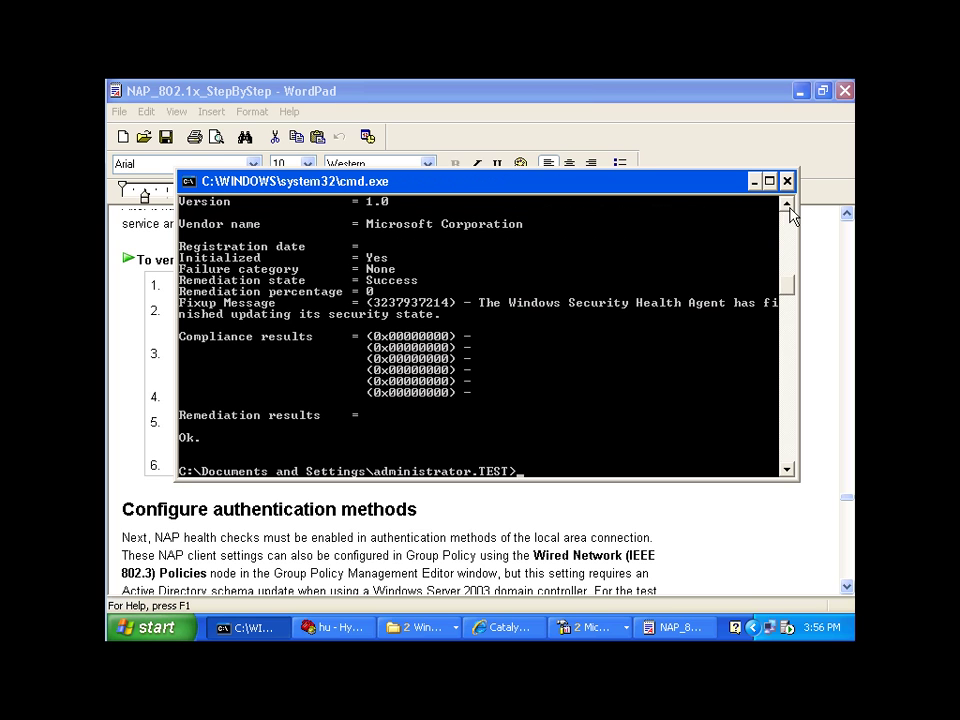
# Step: Scroll up to confirm the EAP Quarantine Enforcement Client is initialized, then show the desktop
pyautogui.scroll(5, 790, 215)
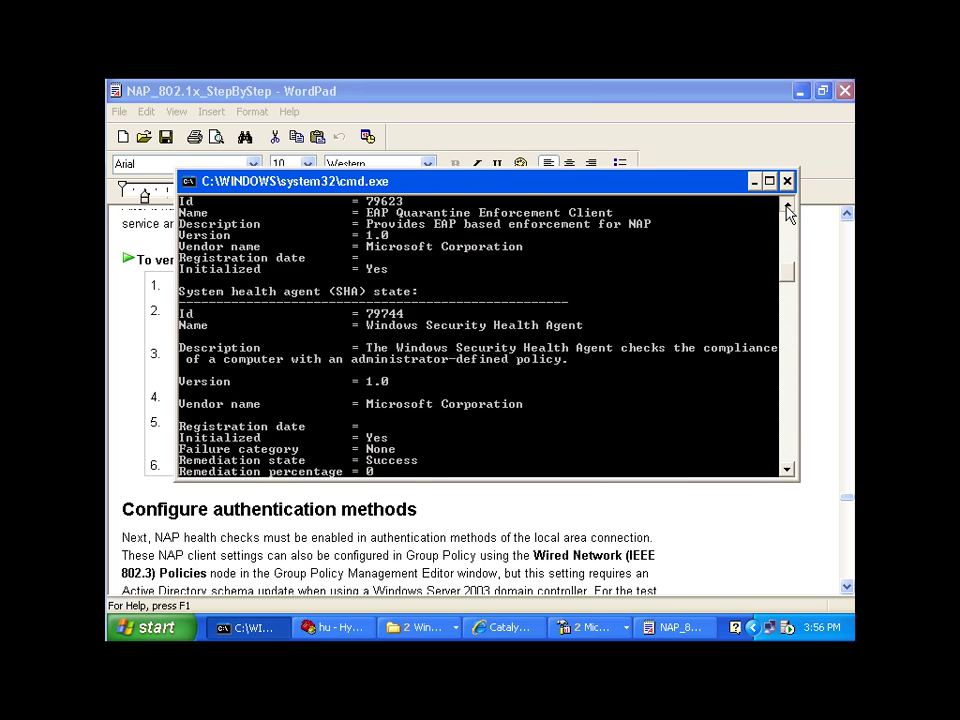
pyautogui.scroll(4, 788, 212)
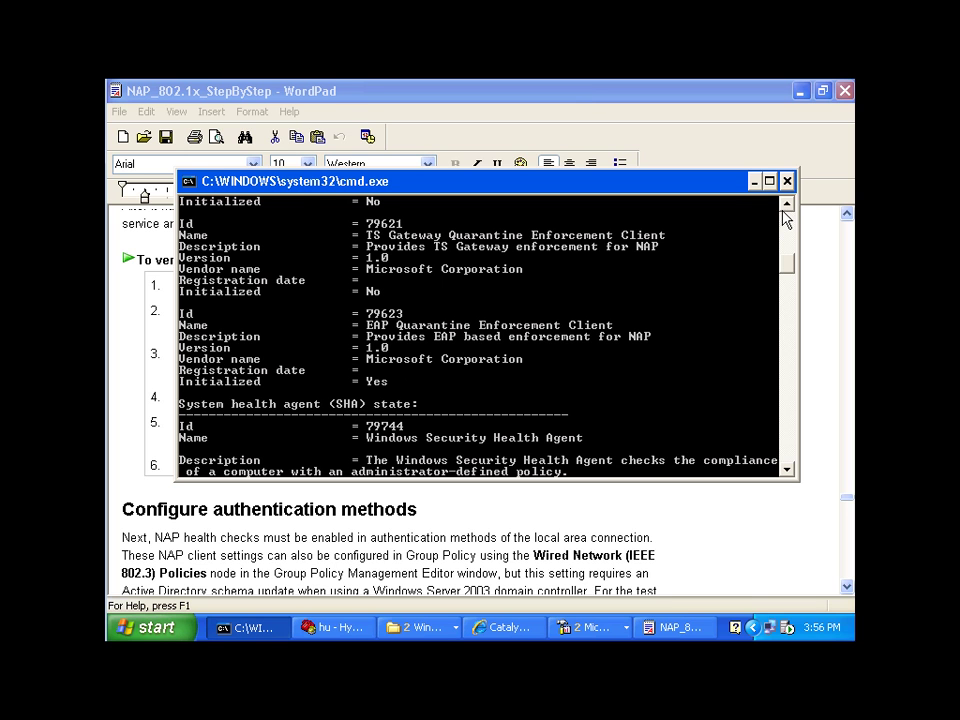
pyautogui.scroll(4, 790, 214)
pyautogui.scroll(3, 790, 214)
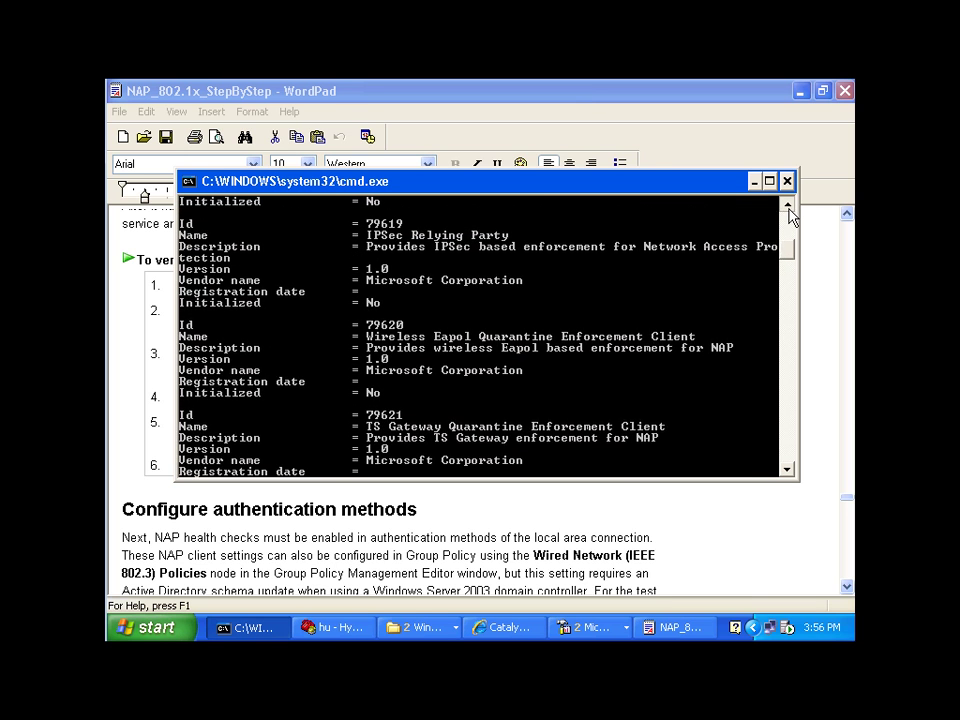
pyautogui.scroll(4, 790, 216)
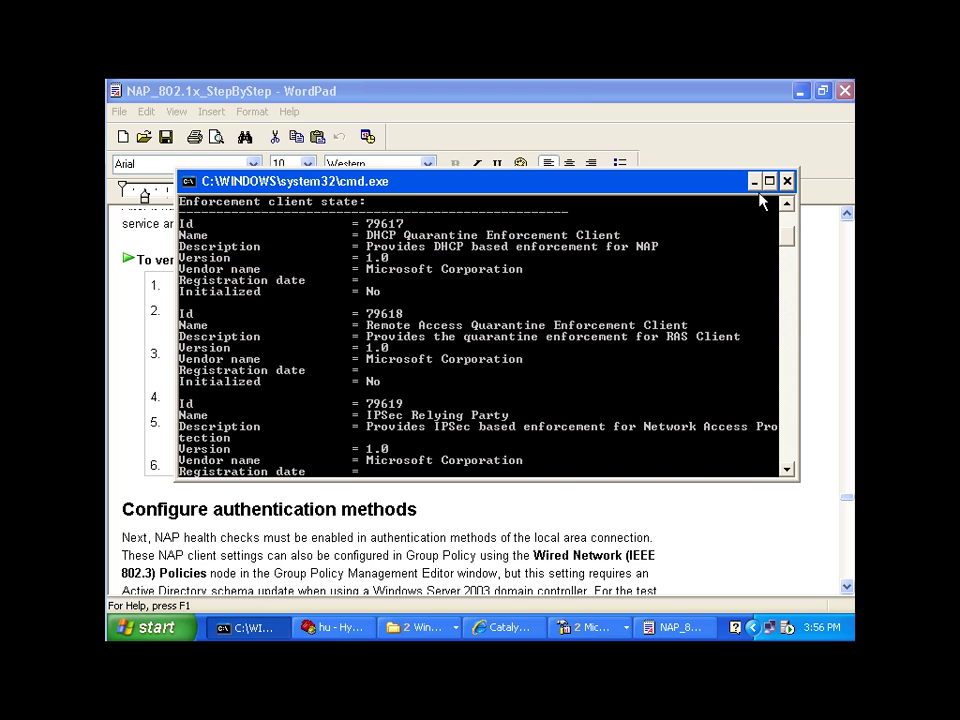
pyautogui.press('super+d')
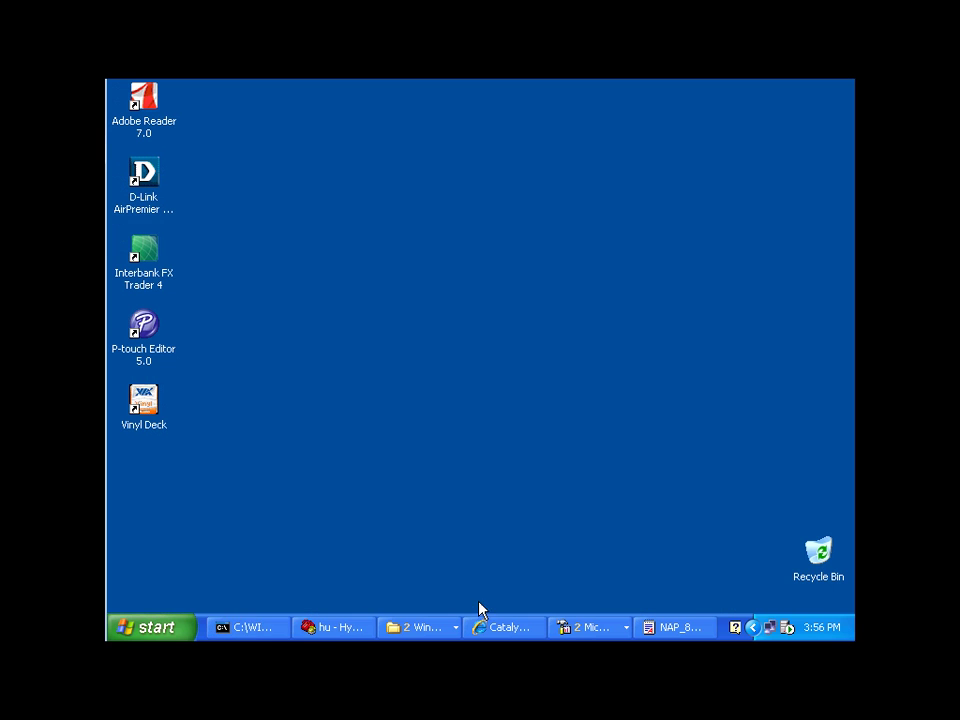
# Step: Ping nps and server, getting replies from 10.0.0.10 and 10.0.0.100 with 0% loss
pyautogui.click(264, 630)
pyautogui.press('Return')
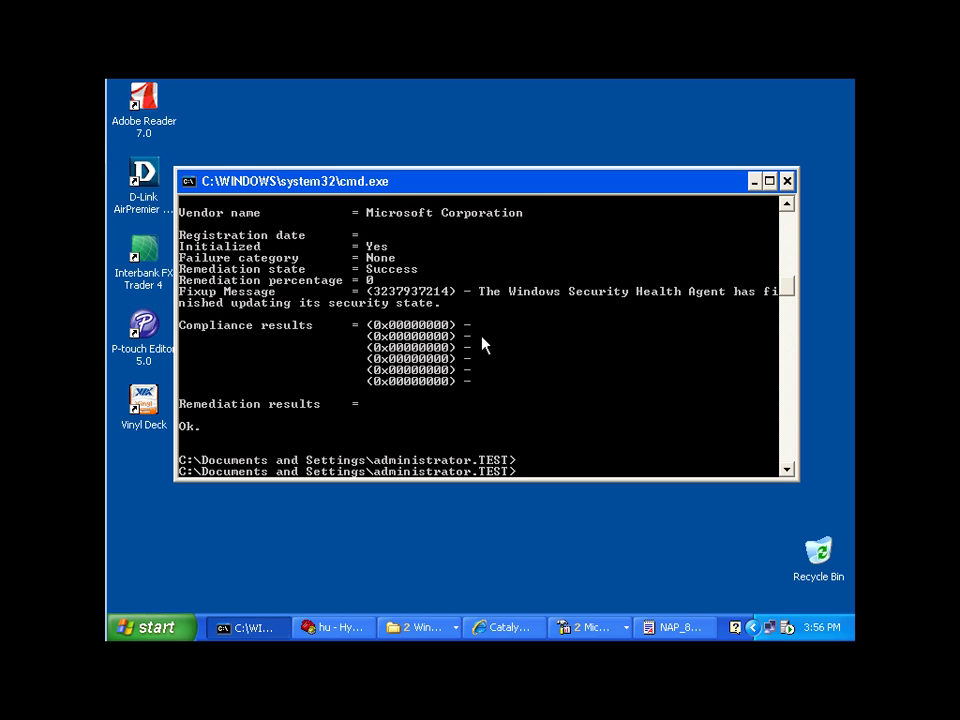
pyautogui.write('ping nps')
pyautogui.press('Return')
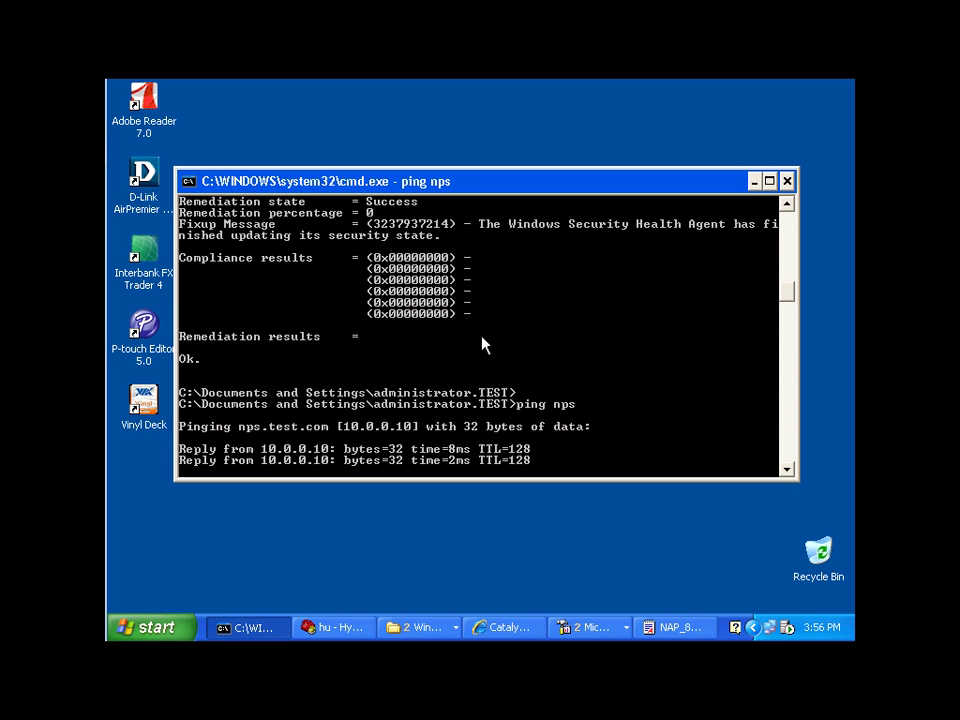
pyautogui.hotkey('ctrl', 'c')
pyautogui.write('ping s')
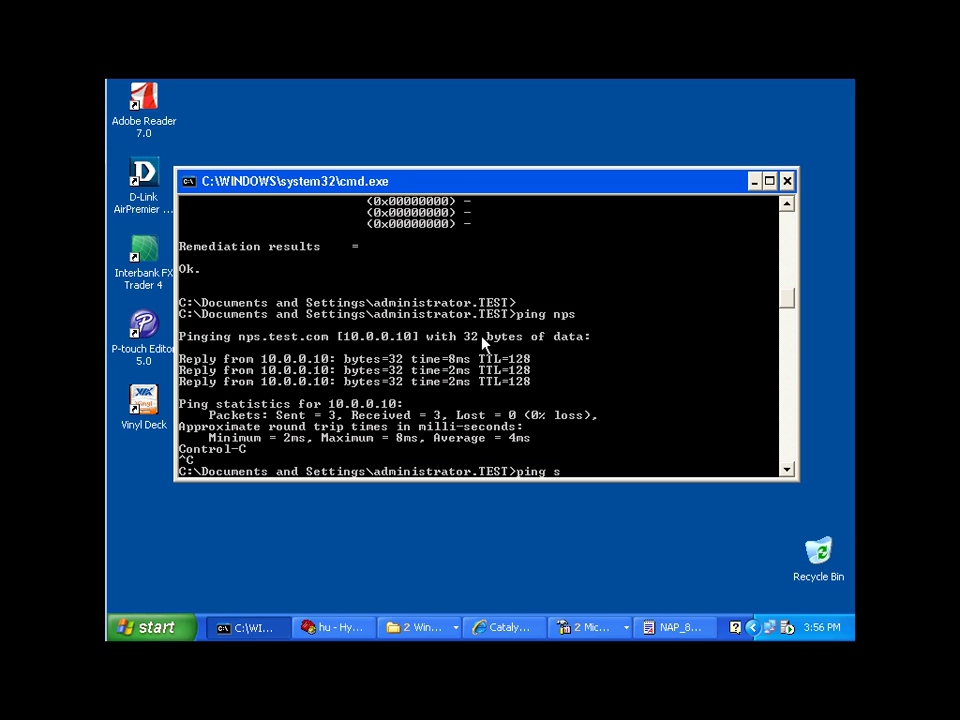
pyautogui.write('erver')
pyautogui.press('Return')
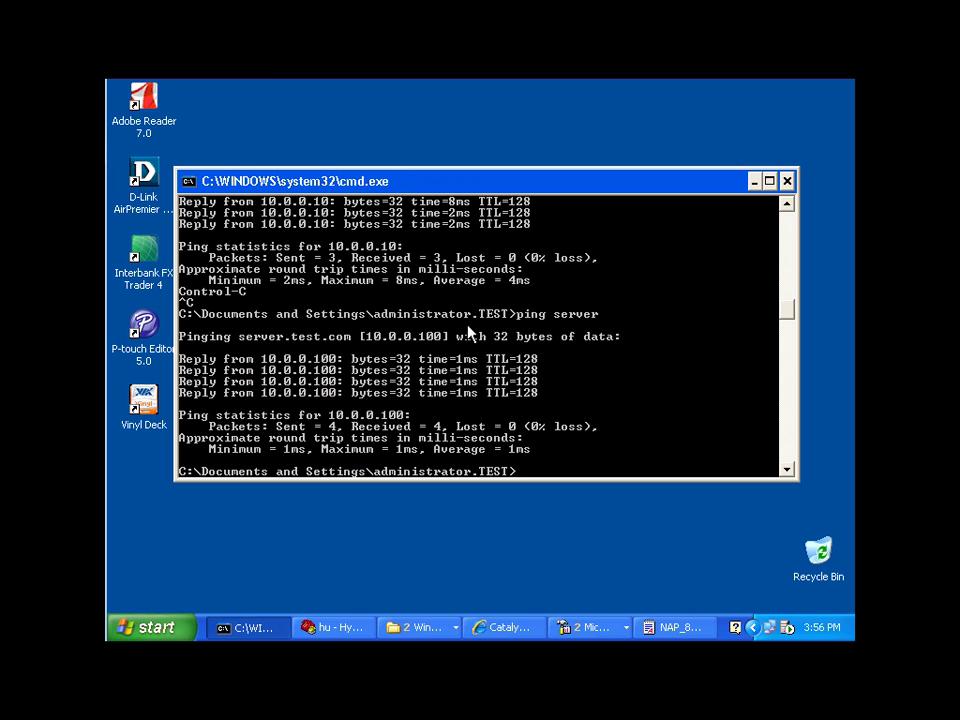
# Step: Run 'sh vlan' in the switch's HyperTerminal session to list its VLANs
pyautogui.click(350, 629)
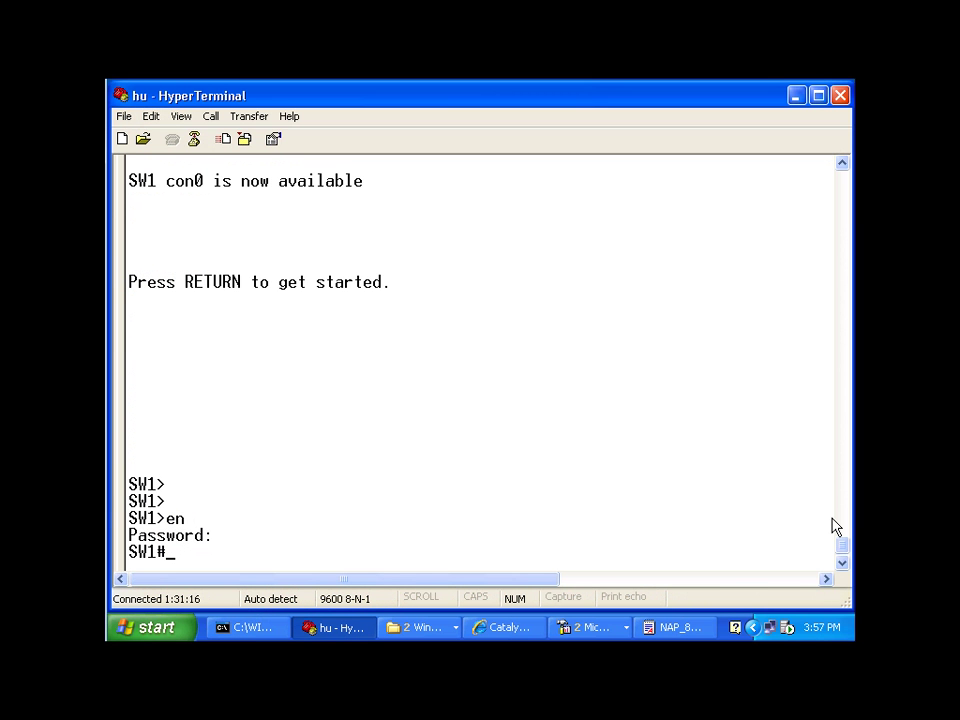
pyautogui.write('sh vlan br')
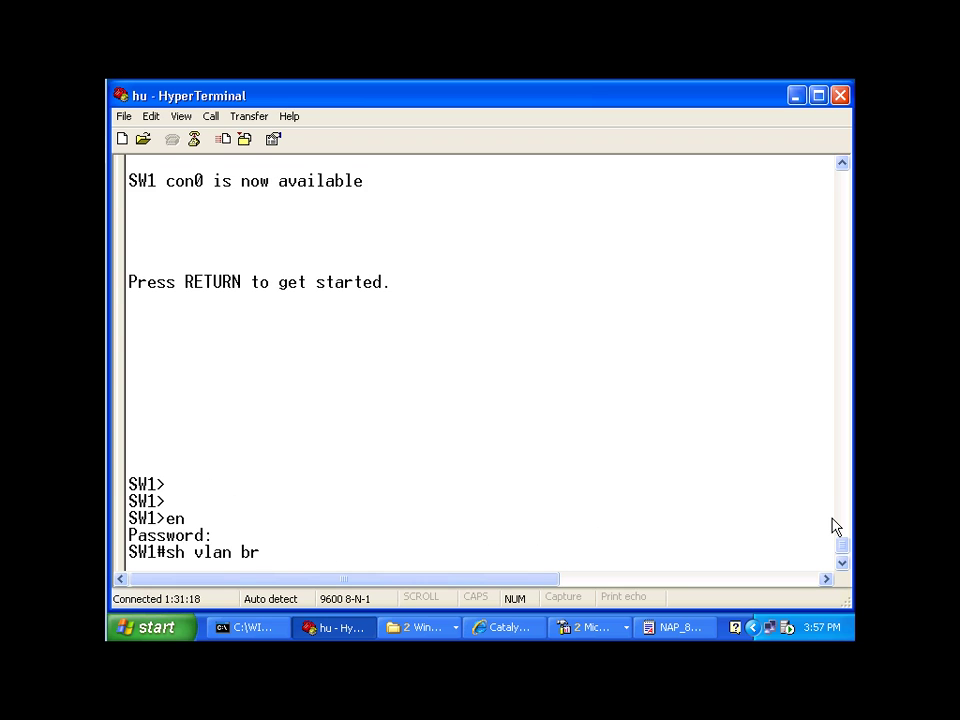
pyautogui.press('Return')
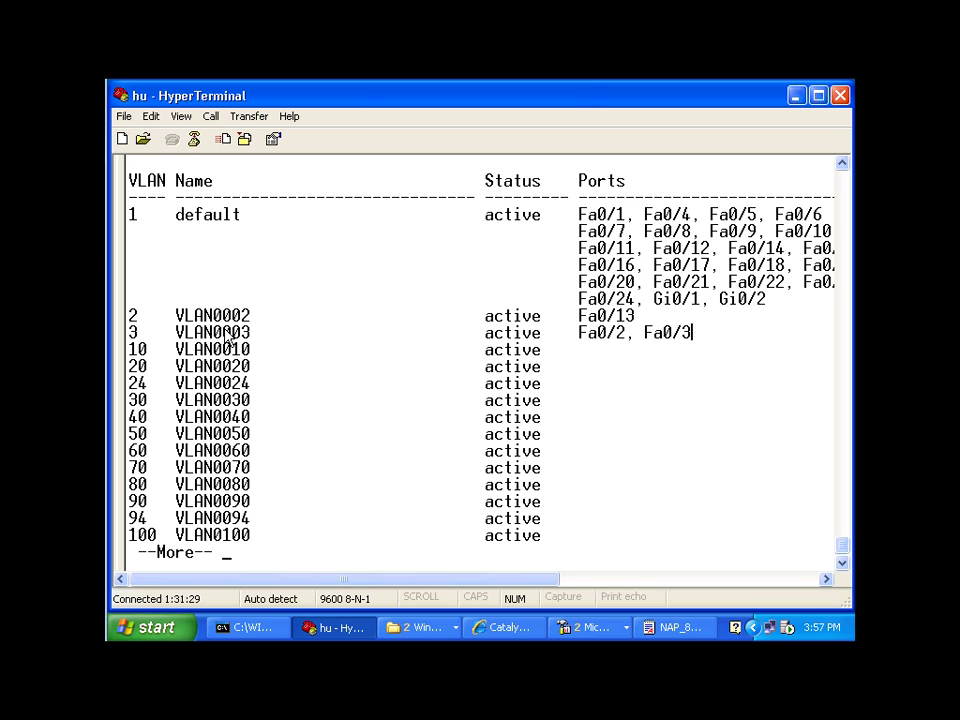
# Step: Highlight client port Fa0/2 among VLAN 3's ports Fa0/2 and Fa0/3
pyautogui.moveTo(700, 333); pyautogui.dragTo(583, 343)
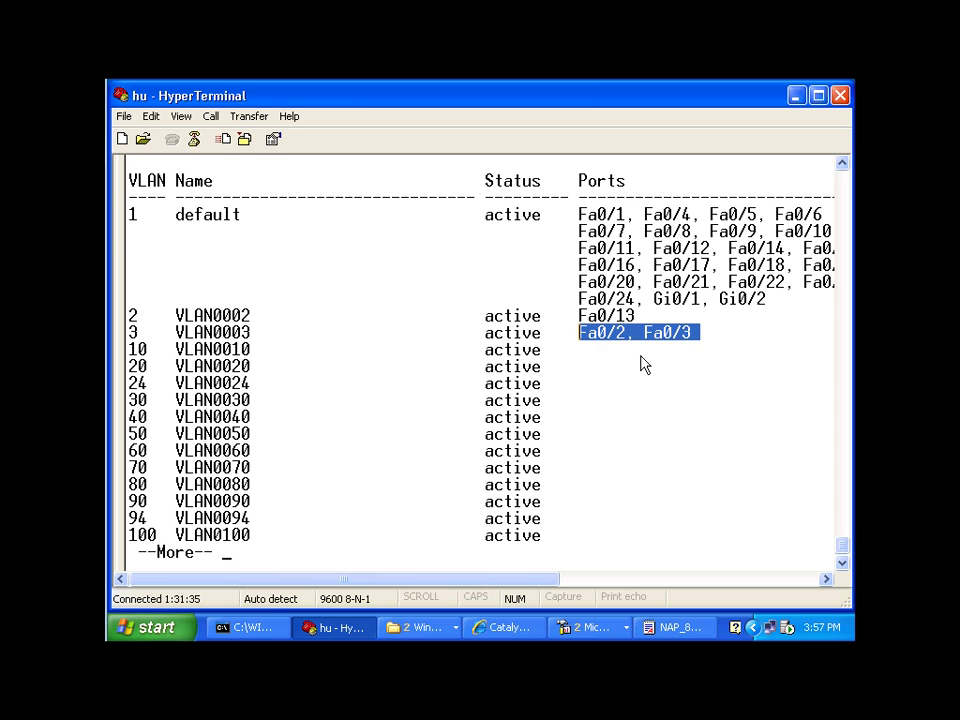
pyautogui.click(707, 339)
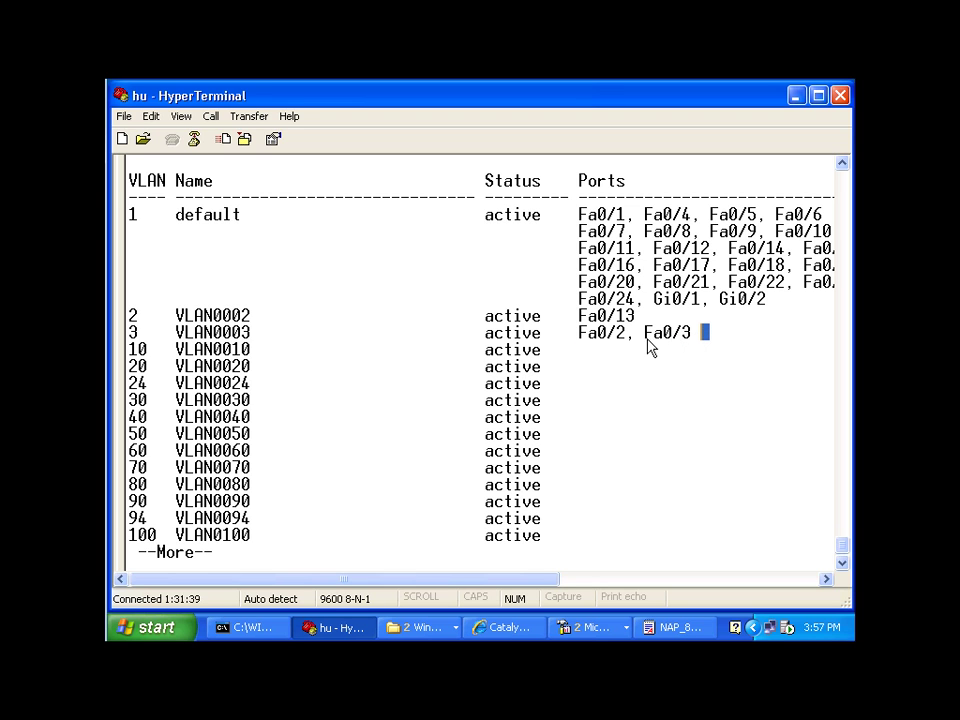
pyautogui.moveTo(581, 343); pyautogui.dragTo(685, 341)
pyautogui.click(686, 347)
pyautogui.moveTo(580, 336); pyautogui.dragTo(645, 318)
pyautogui.click(598, 320)
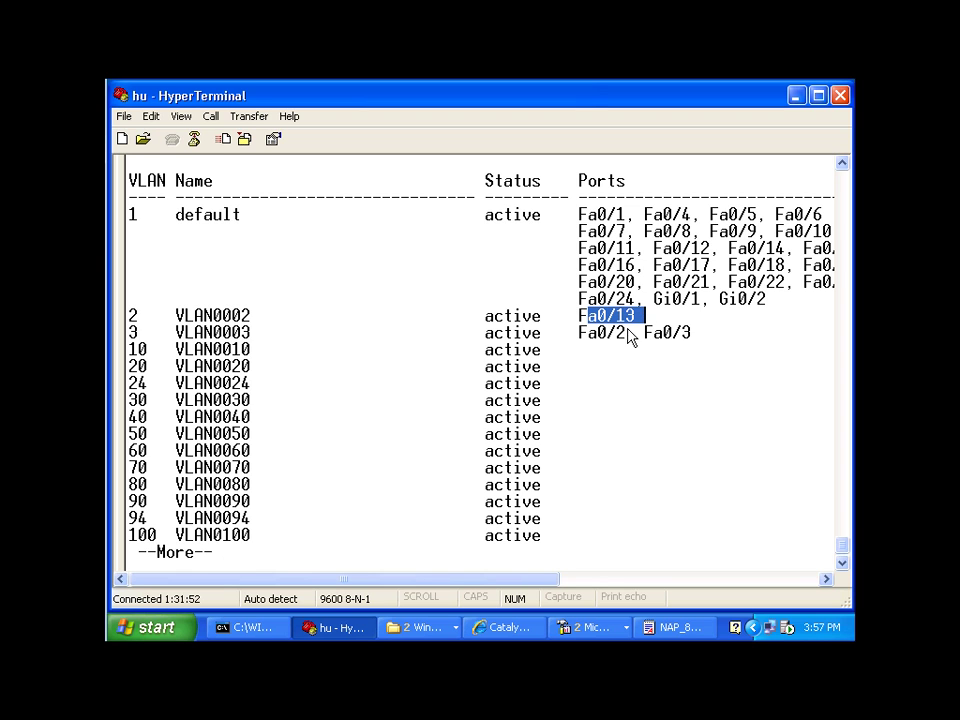
pyautogui.click(619, 338)
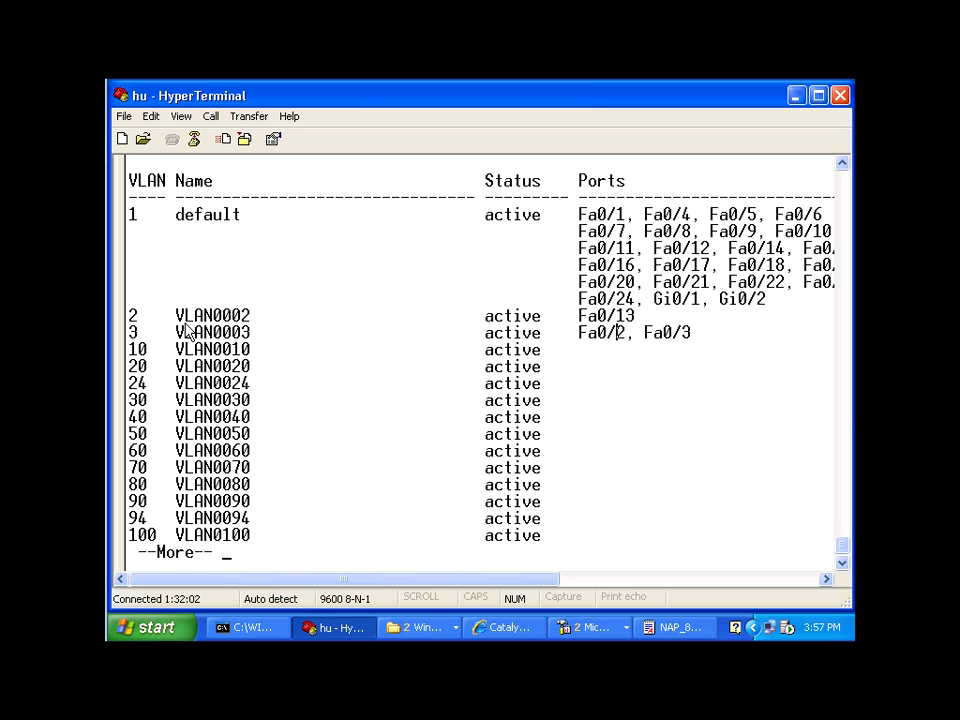
# Step: Run 'sh dot1x all' and page through the output back to the SW1# prompt
pyautogui.press('Return')
pyautogui.press('Return')
pyautogui.press('Return')
pyautogui.press('Return')
pyautogui.press('Return')
pyautogui.press('Return')
pyautogui.press('Return')
pyautogui.press('Return')
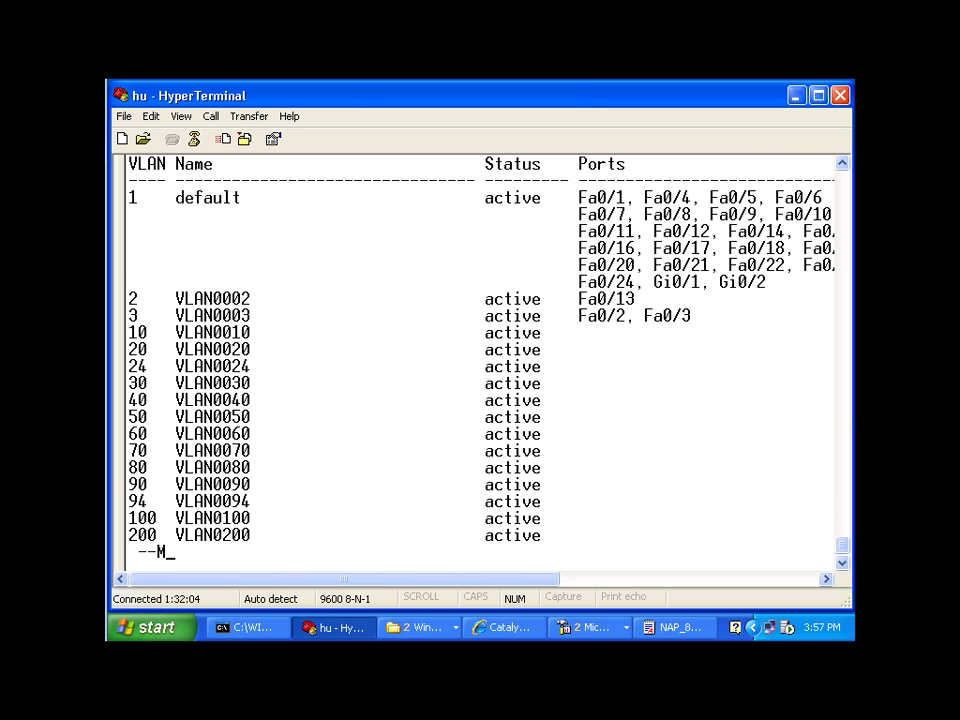
pyautogui.press('Return')
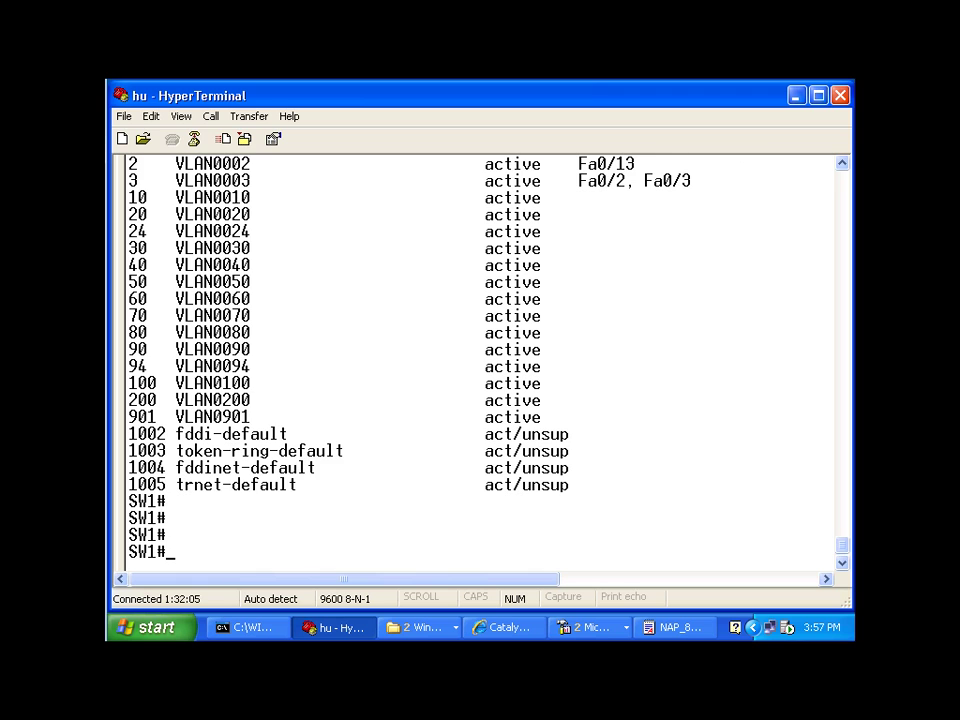
pyautogui.write('sh dot1x all')
pyautogui.press('Return')
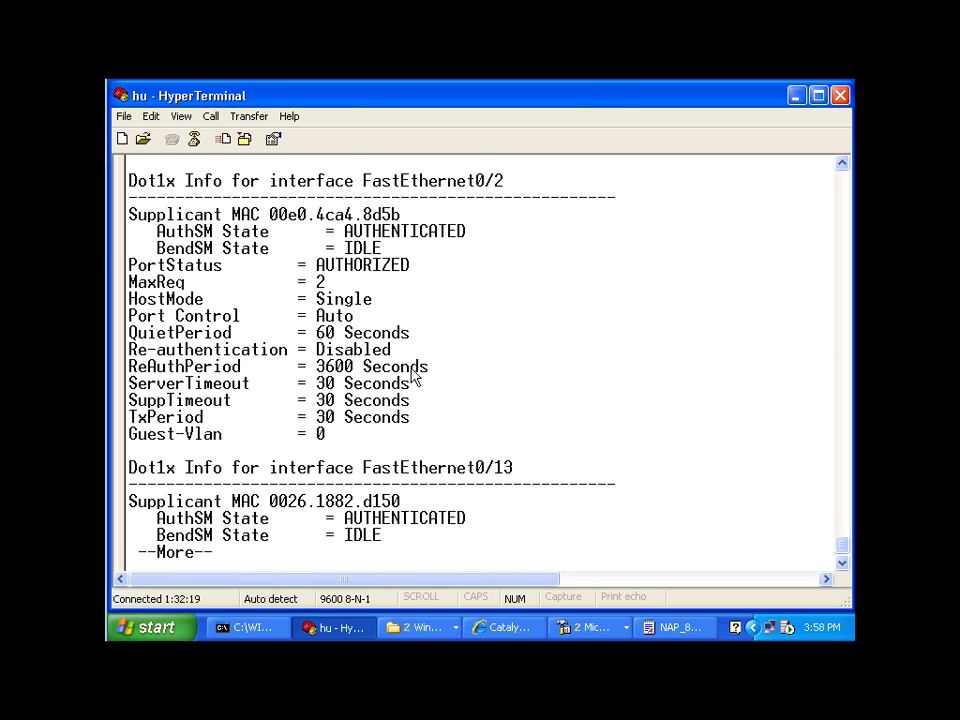
pyautogui.press('Return')
pyautogui.press('Return')
pyautogui.press('Return')
pyautogui.press('Return')
pyautogui.press('Return')
pyautogui.press('Return')
pyautogui.press('Return')
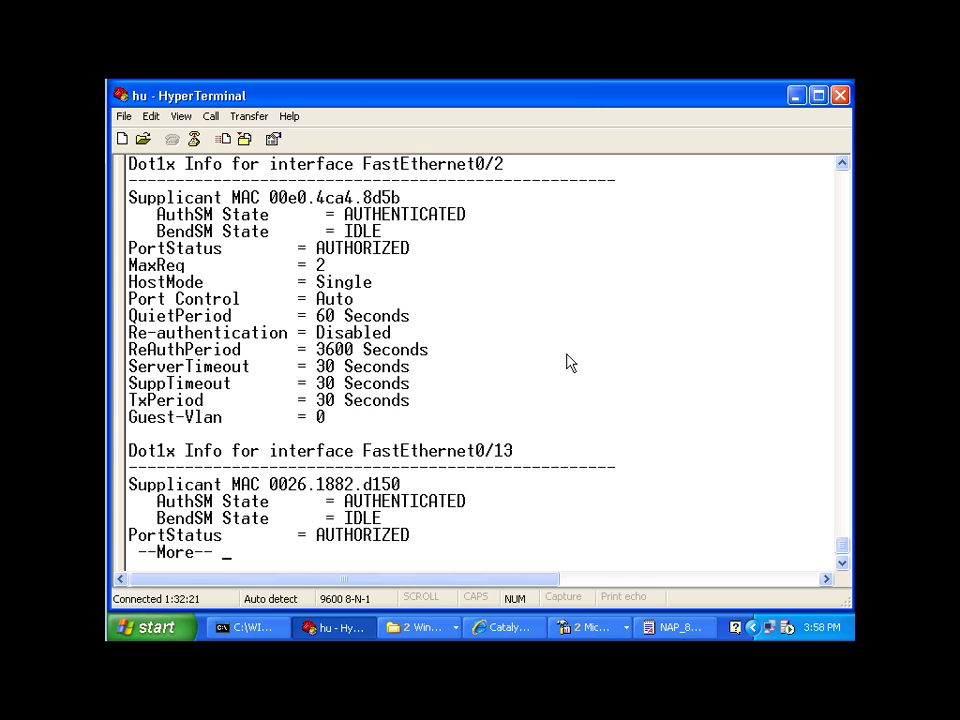
pyautogui.press('Return')
pyautogui.press('Return')
pyautogui.press('Return')
pyautogui.press('Return')
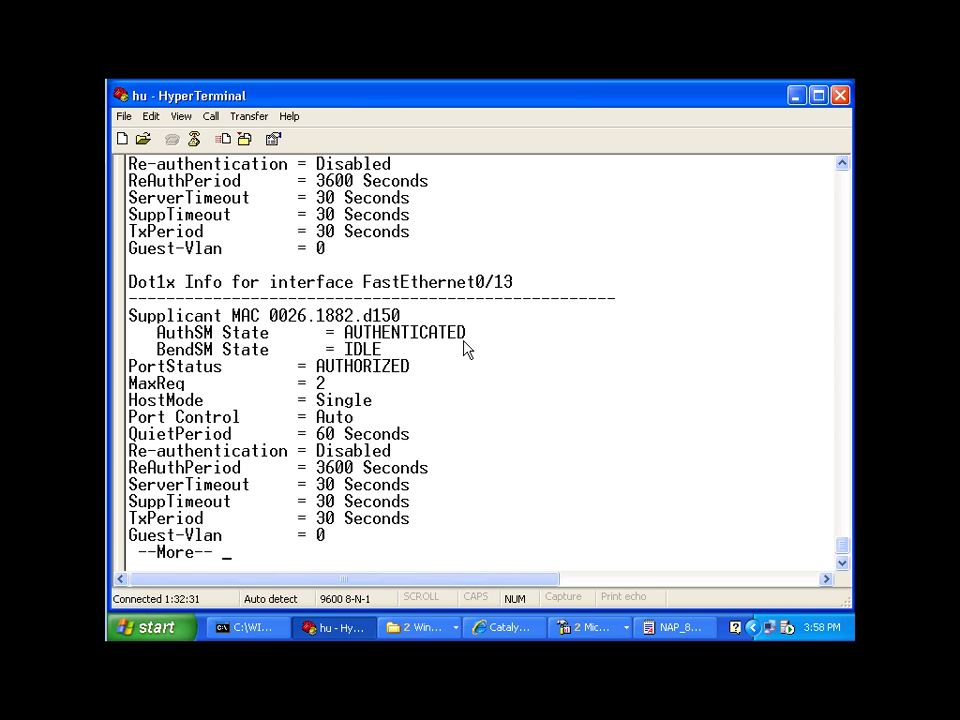
pyautogui.press('Return')
pyautogui.press('Return')
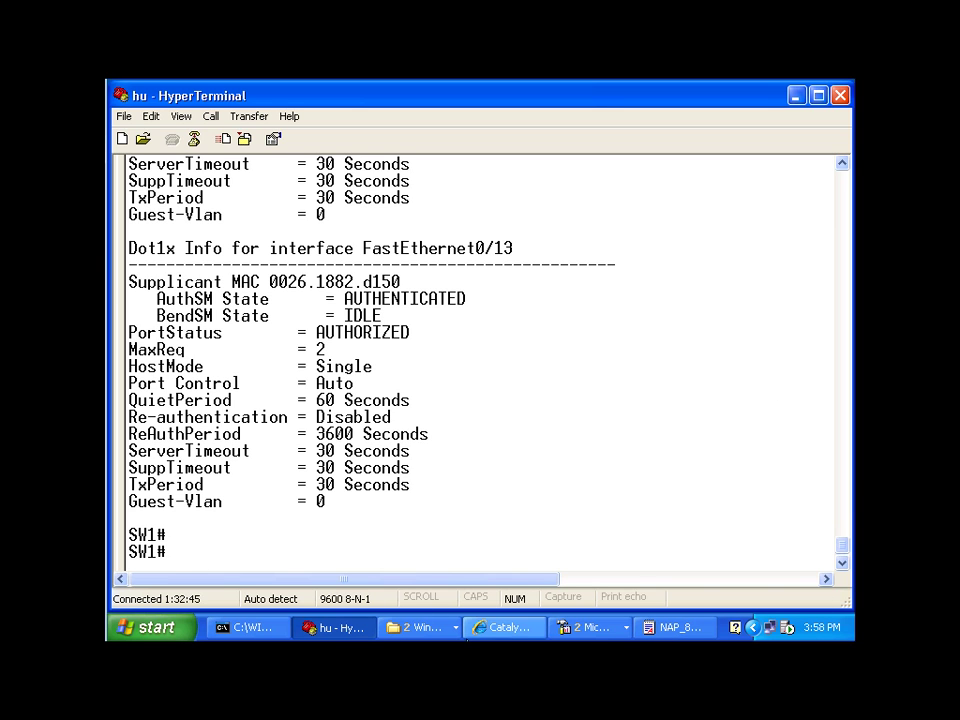
# Step: Set Windows Firewall to Off (not recommended) in Control Panel and dismiss the at-risk warning
pyautogui.click(595, 627)
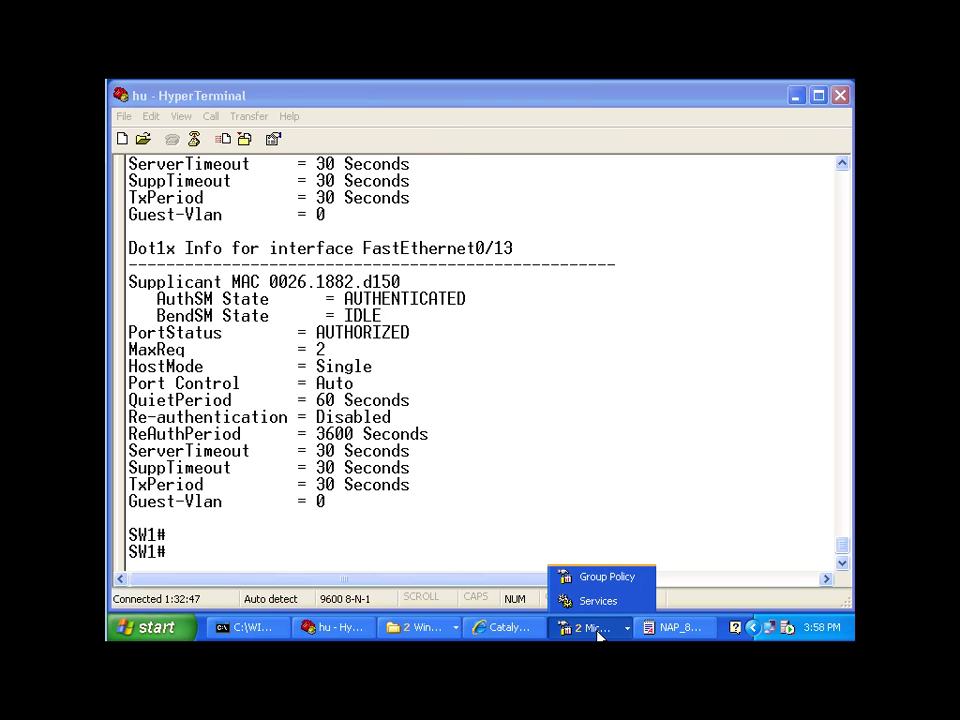
pyautogui.press('super')
pyautogui.click(385, 347)
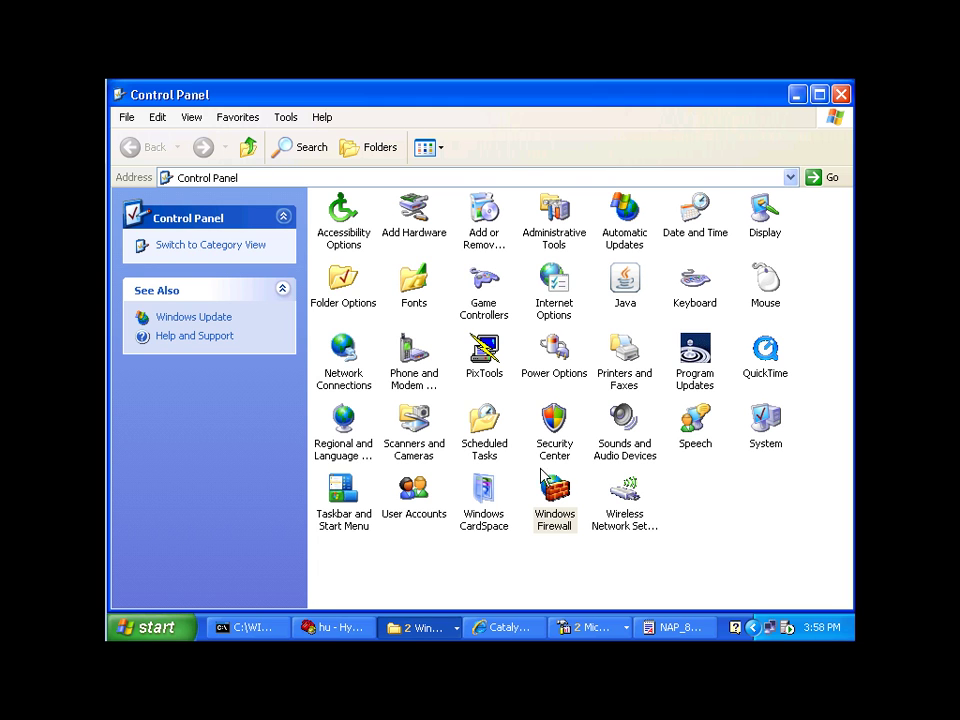
pyautogui.doubleClick(556, 508)
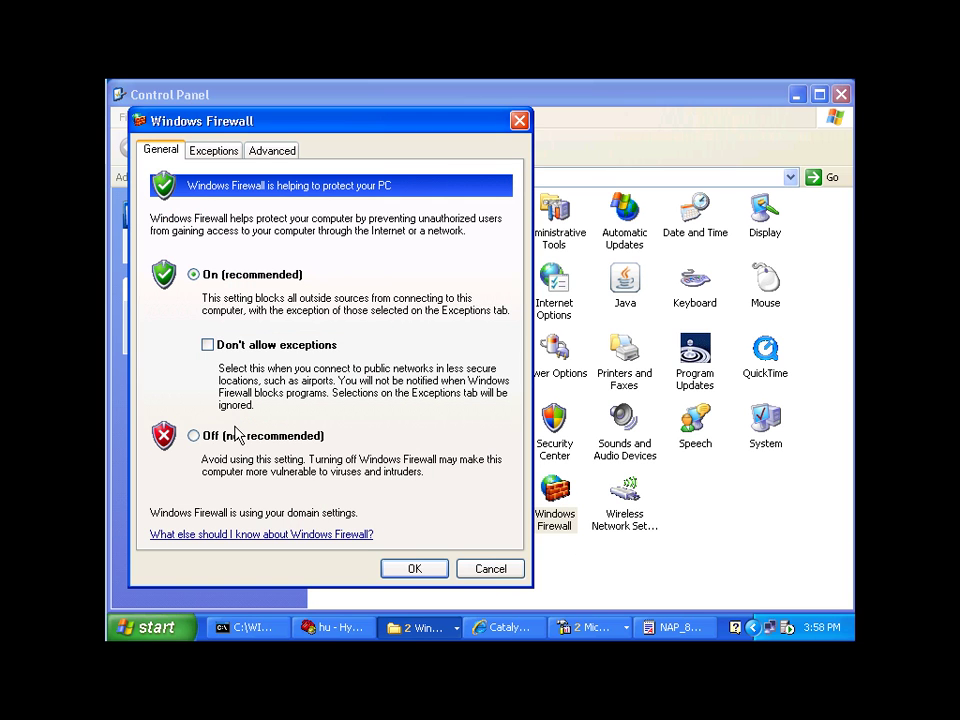
pyautogui.click(193, 437)
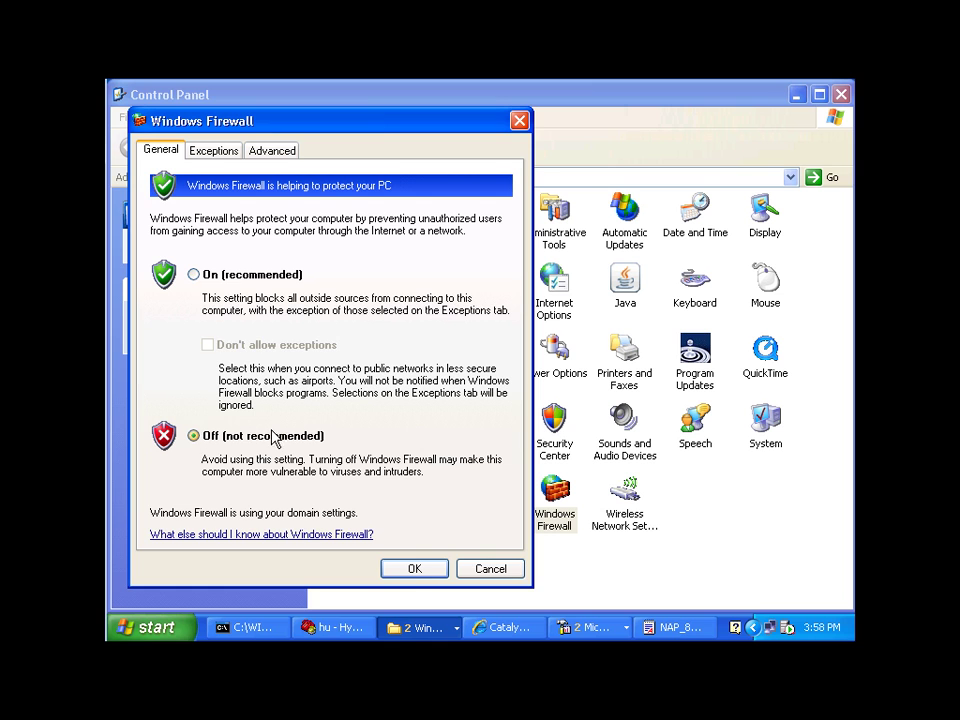
pyautogui.click(413, 568)
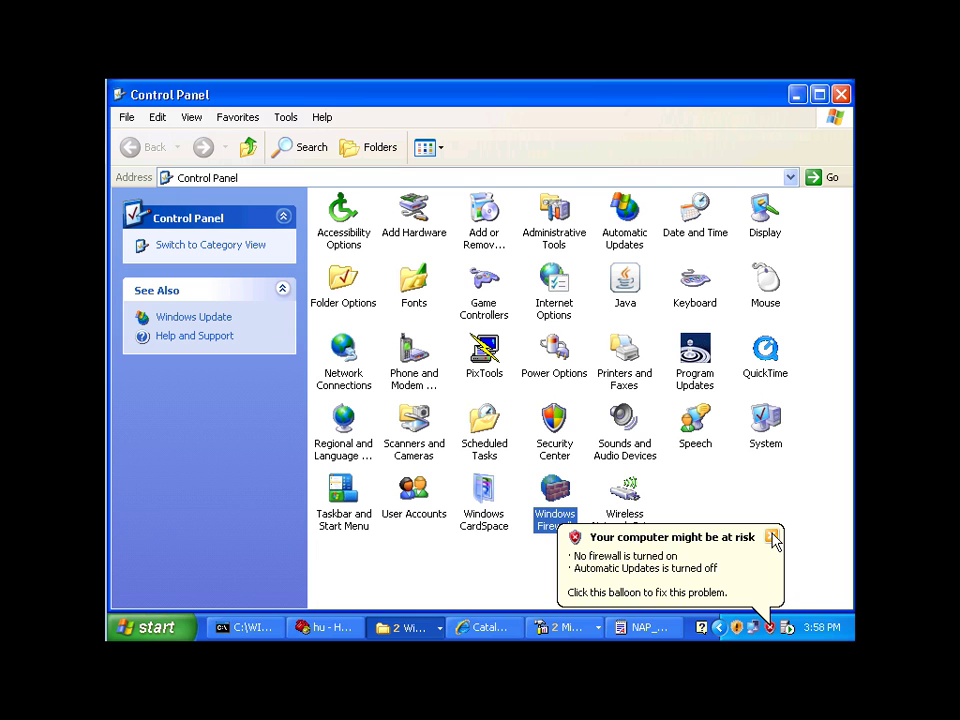
pyautogui.click(773, 538)
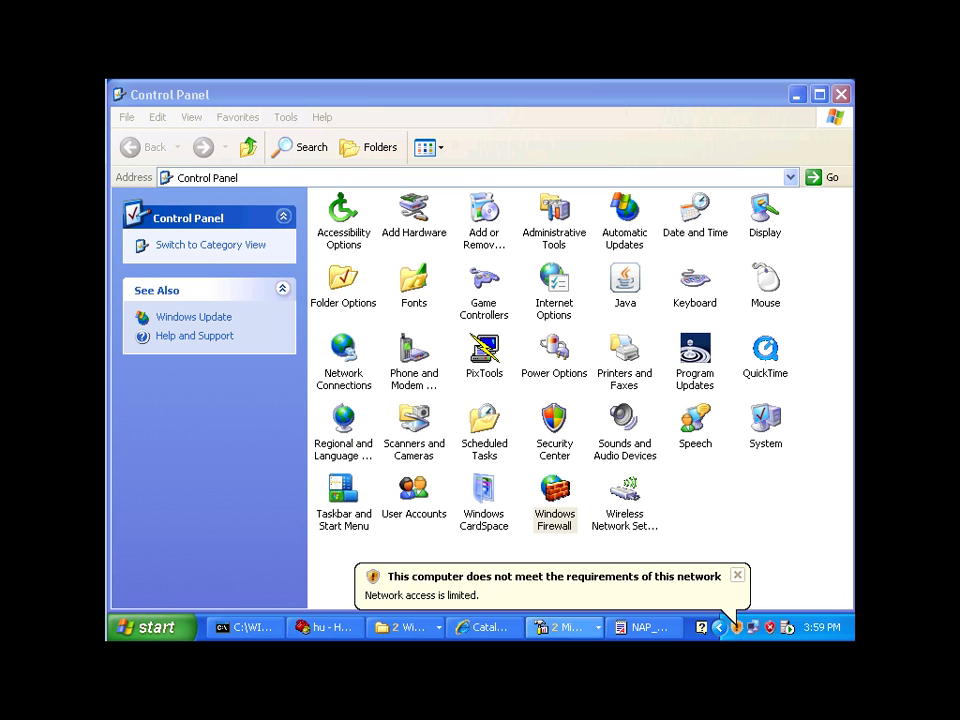
# Step: Ping server to confirm 10.0.0.100 still replies
pyautogui.click(262, 628)
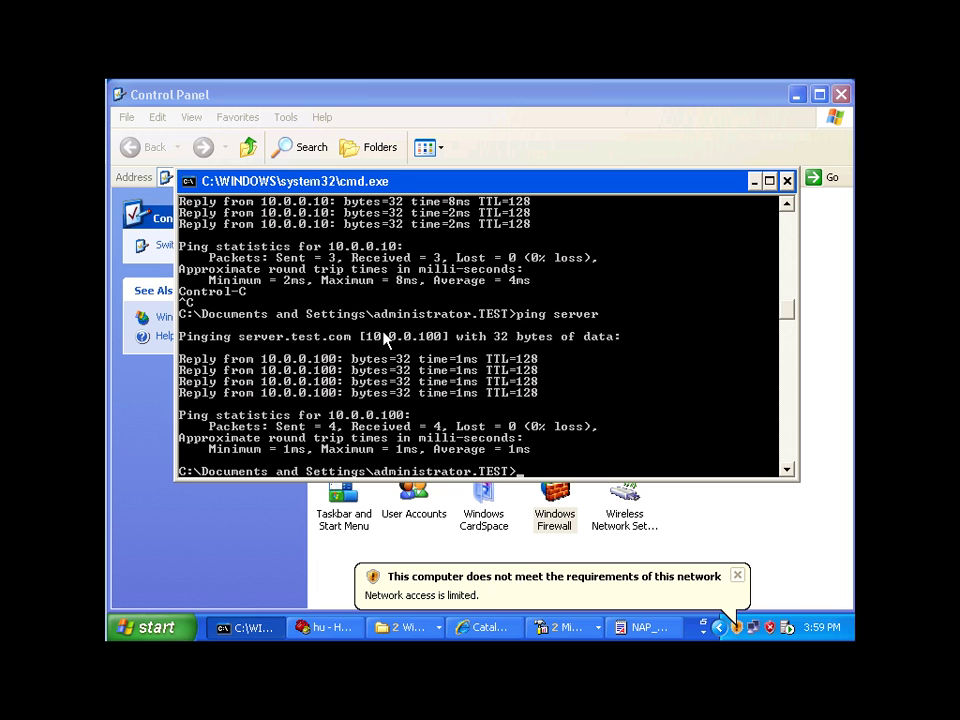
pyautogui.write('ping server')
pyautogui.press('Return')
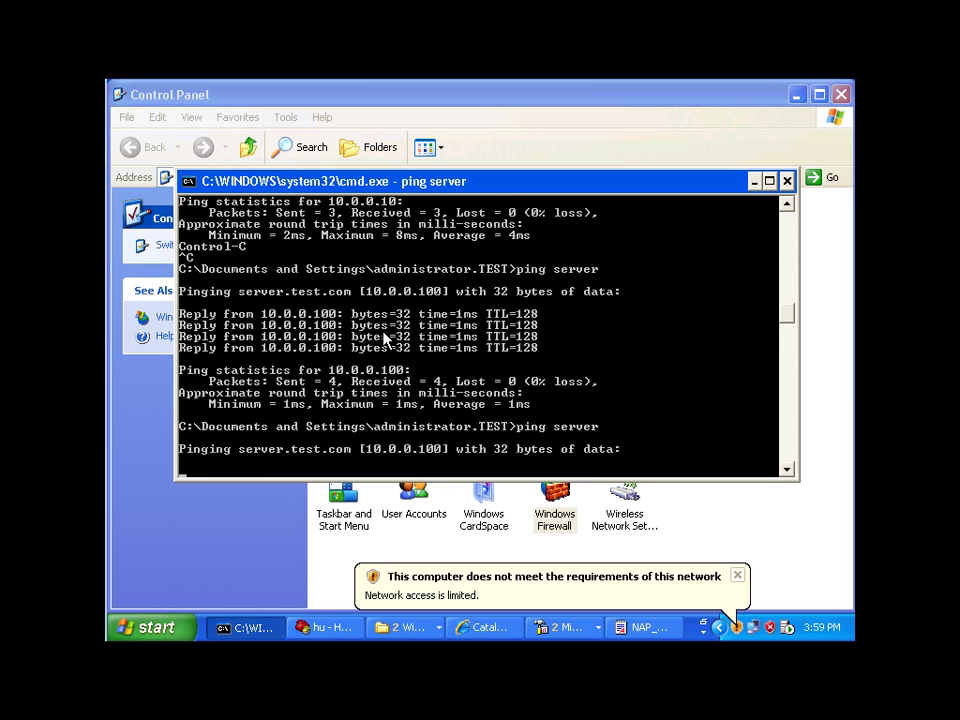
pyautogui.hotkey('ctrl', 'c')
# Step: Ping nps at 10.0.0.10, which times out, then rerun the ping after reconnecting
pyautogui.write('ping nps')
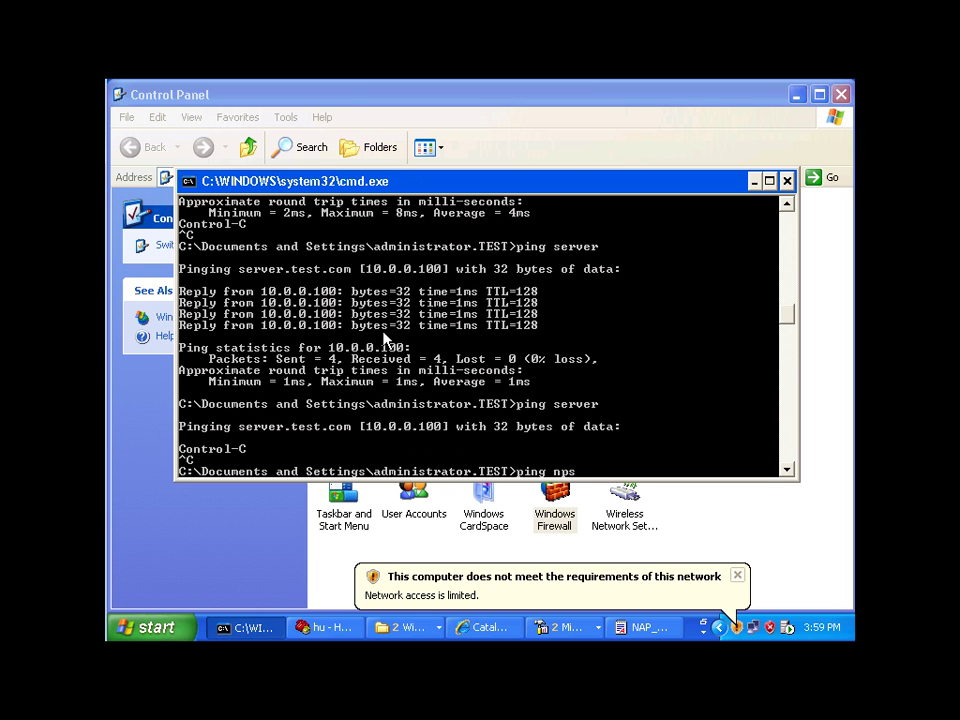
pyautogui.press('Return')
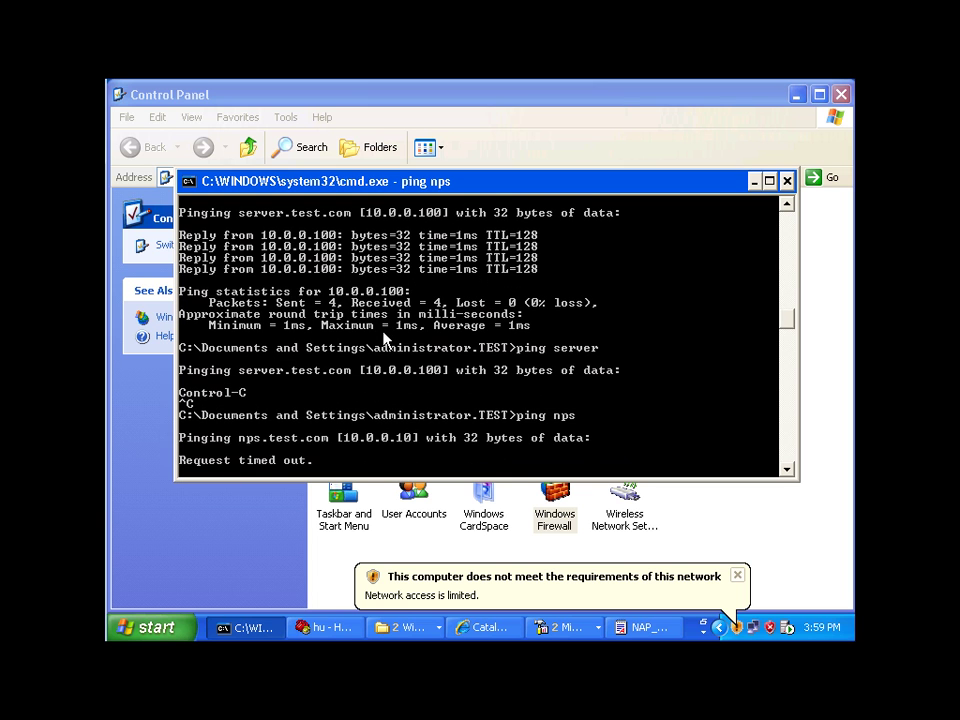
pyautogui.hotkey('ctrl', 'c')
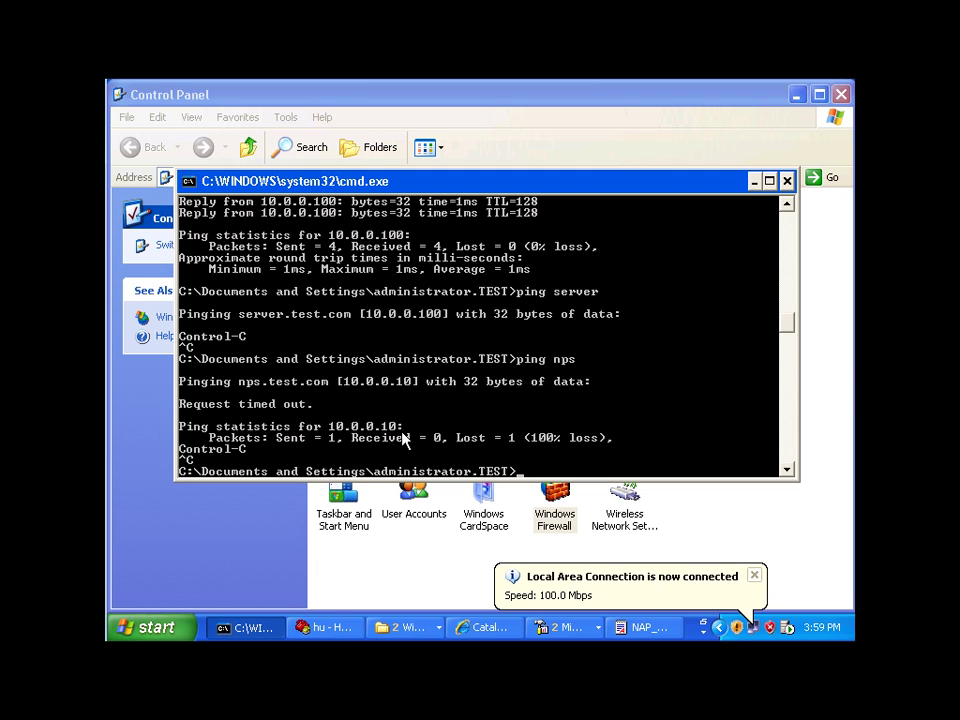
pyautogui.press('Up')
pyautogui.press('Return')
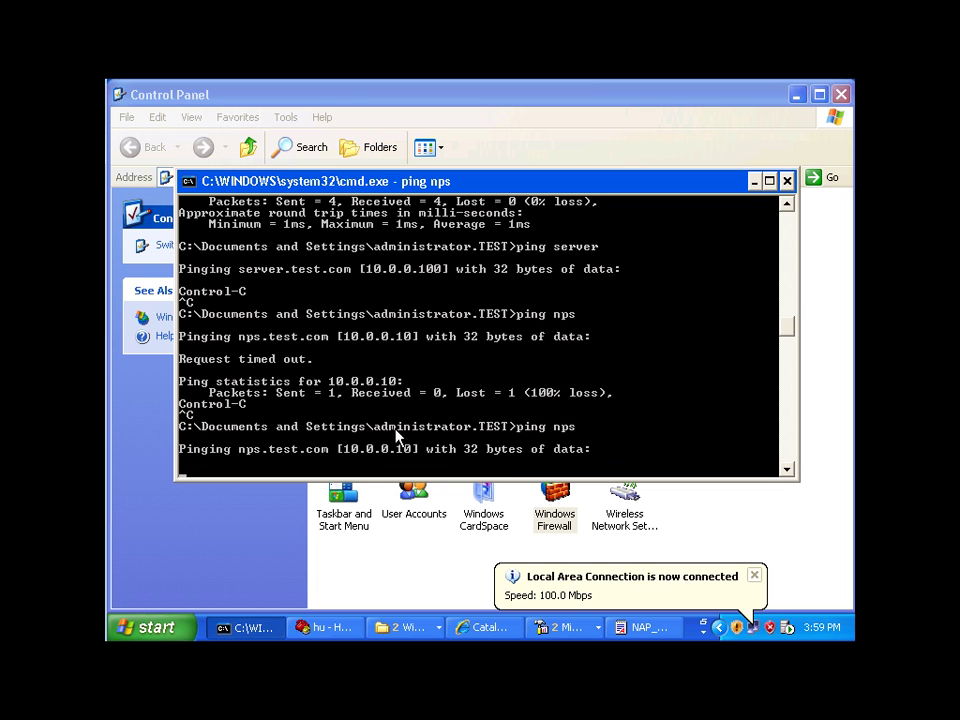
# Step: Run 'sh vlan br' on the switch and highlight VLAN 2, now holding Fa0/2 and Fa0/13
pyautogui.click(334, 630)
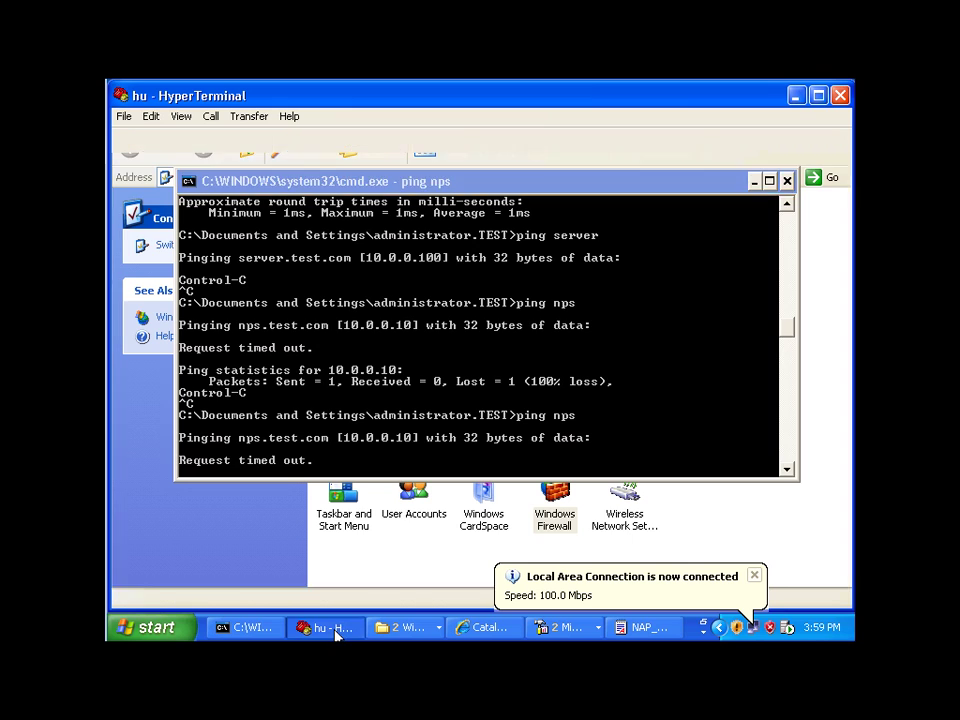
pyautogui.press('Return')
pyautogui.write('sh vlan br')
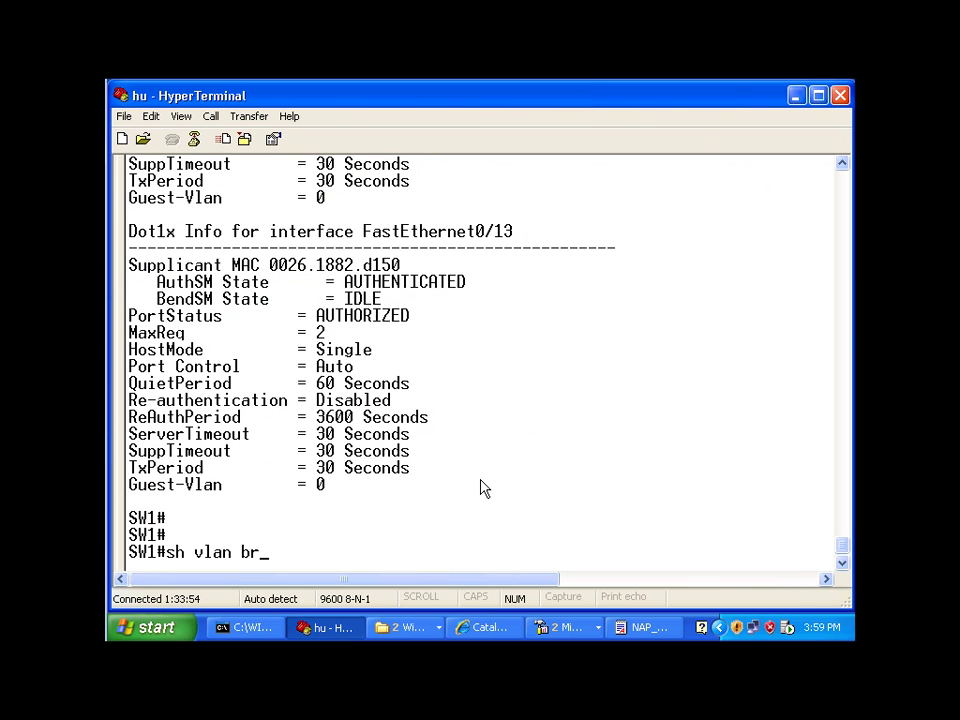
pyautogui.press('Return')
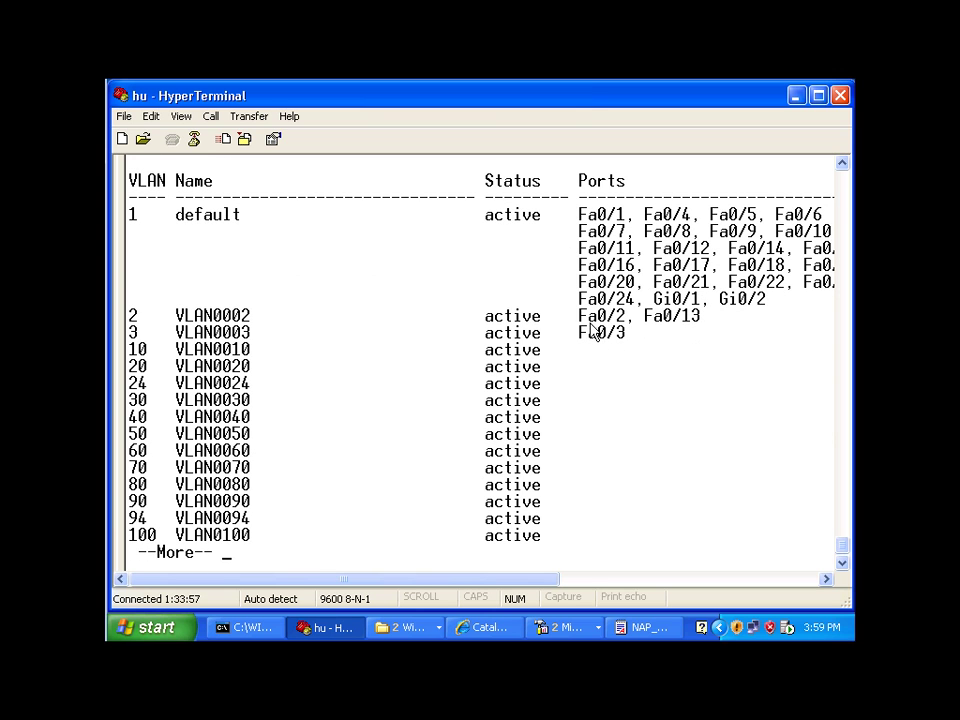
pyautogui.moveTo(627, 316); pyautogui.dragTo(600, 320)
pyautogui.click(125, 320)
pyautogui.hotkey('alt', 'Tab')
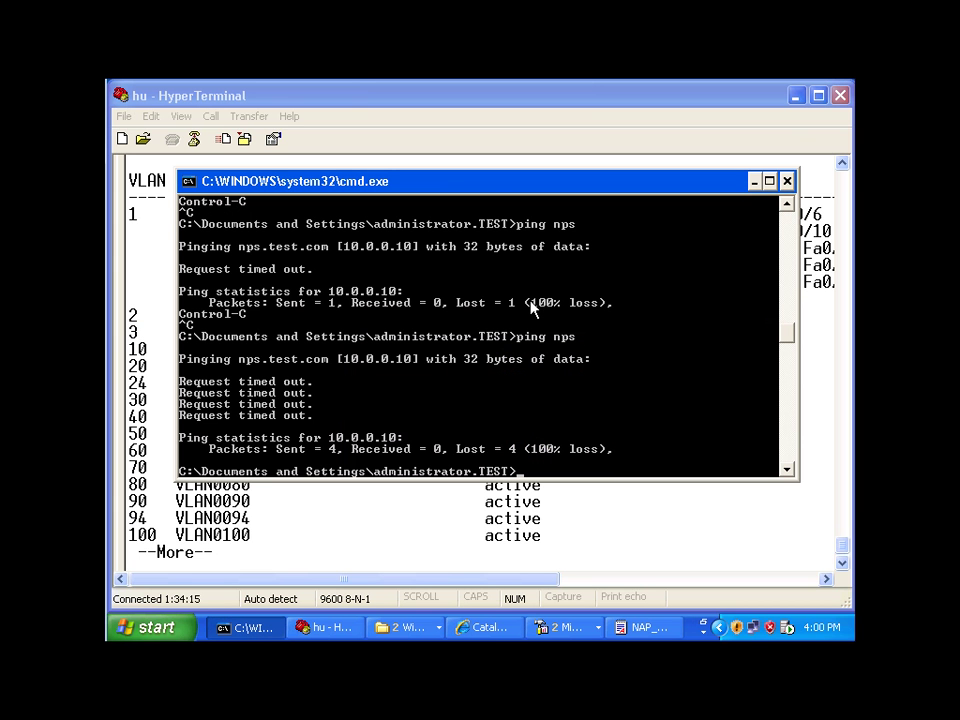
# Step: Ping 10.0.0.11 with 0% loss, then bring HyperTerminal's VLAN listing back
pyautogui.write('ping 10.0.0.11')
pyautogui.press('Return')
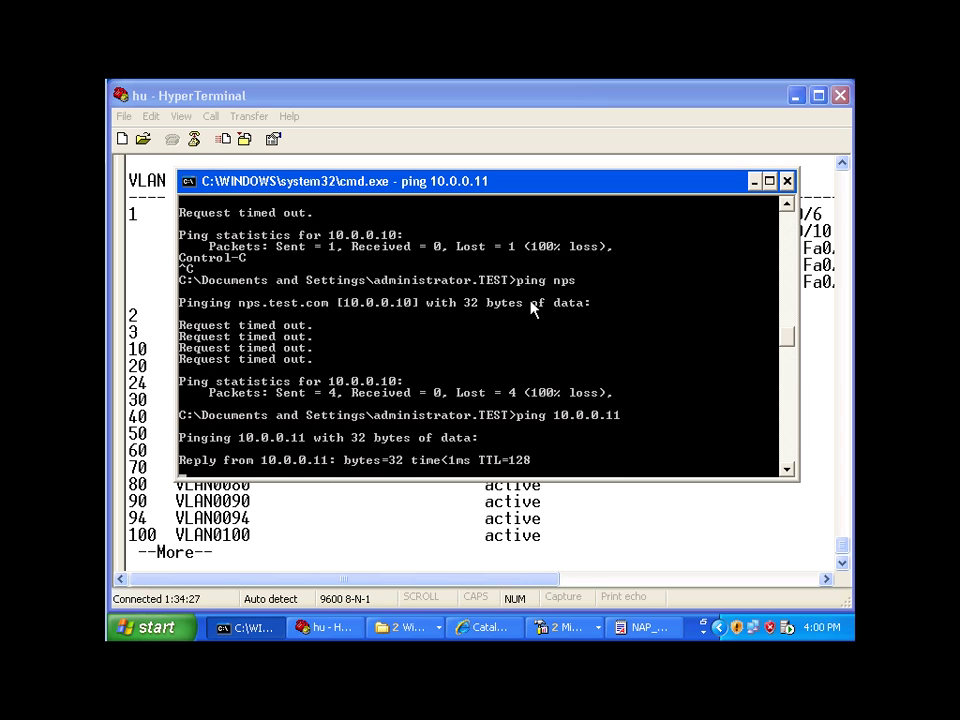
pyautogui.hotkey('ctrl', 'c')
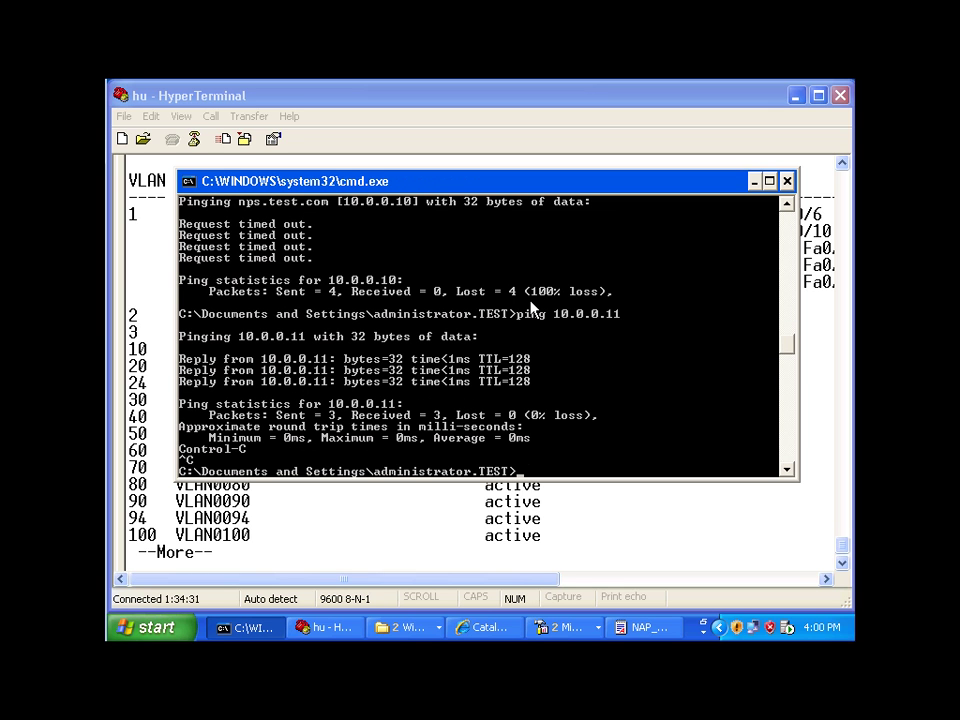
pyautogui.click(569, 137)
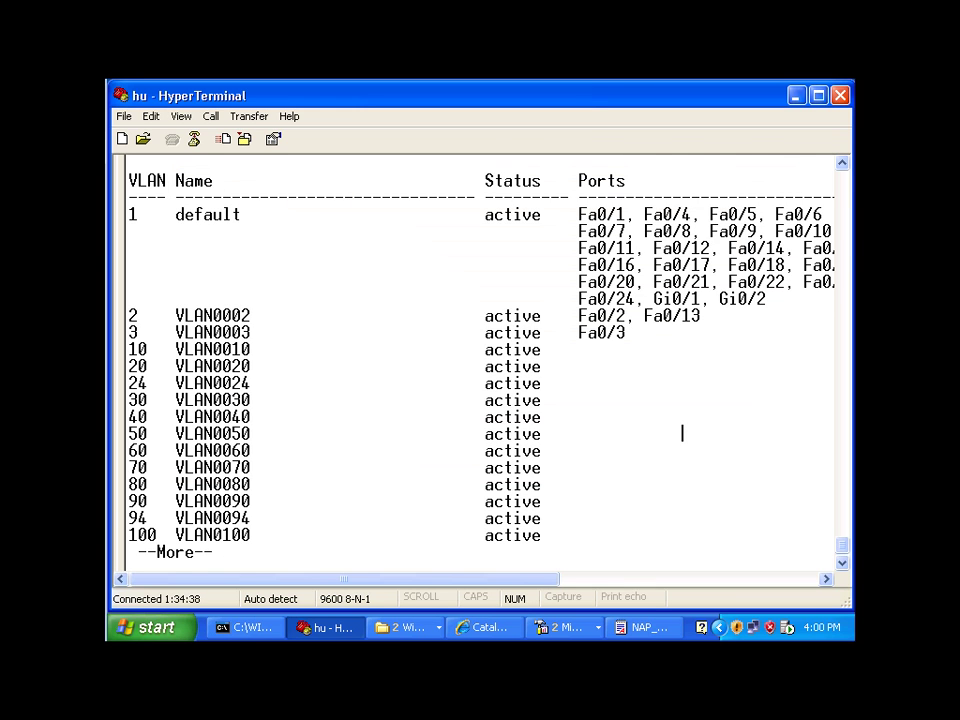
# Step: Let the VLAN listing finish, then enter 'debug dot1x ?' at SW1# to list dot1x debug options
pyautogui.press('space')
pyautogui.press('Return')
pyautogui.press('Return')
pyautogui.press('Return')
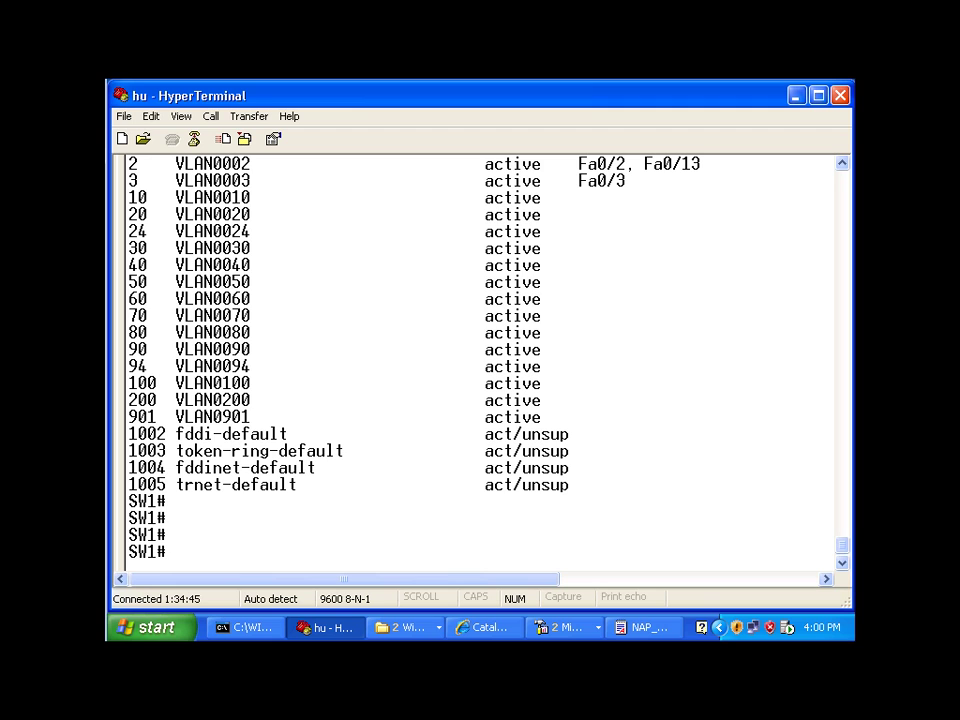
pyautogui.write('debug dot1')
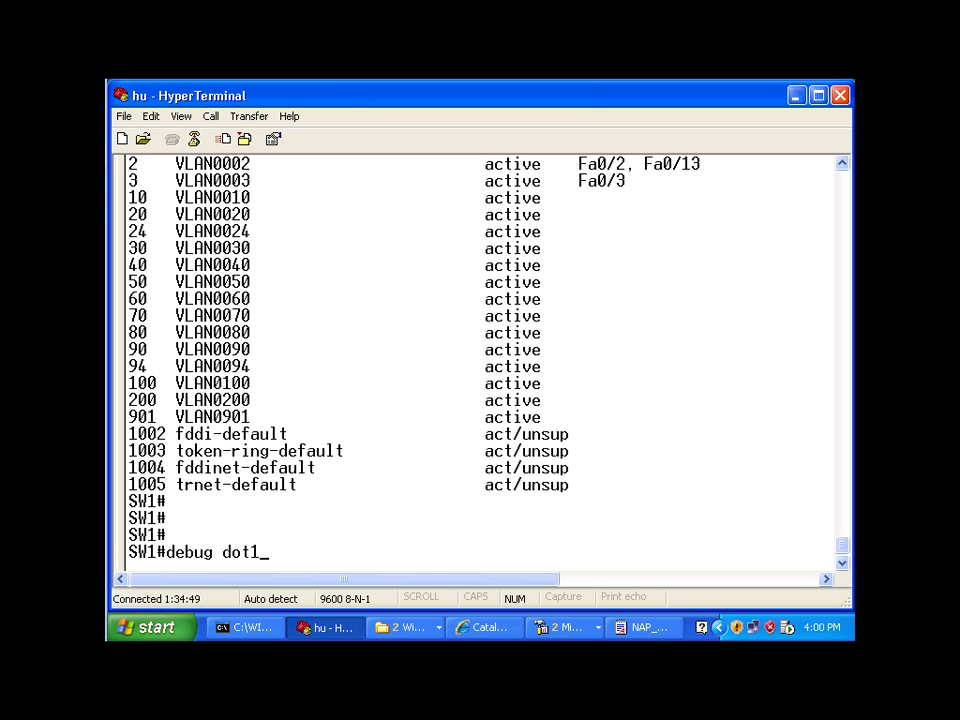
pyautogui.write('x ?')
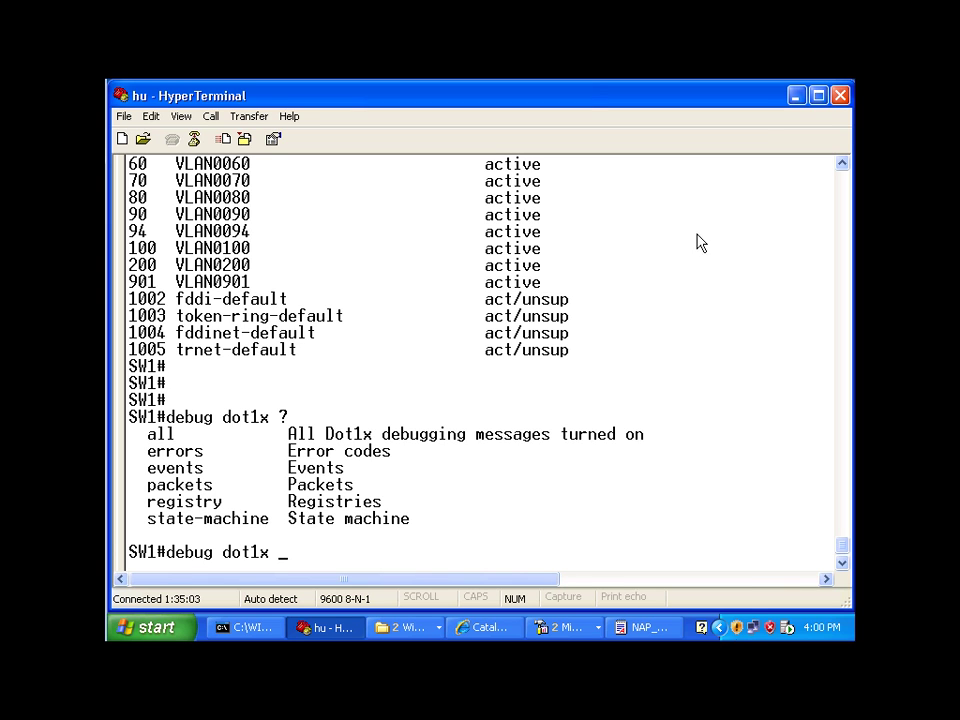
# Step: Preview the Windows Firewall On setting in Control Panel without applying it, then return to HyperTerminal
pyautogui.click(797, 96)
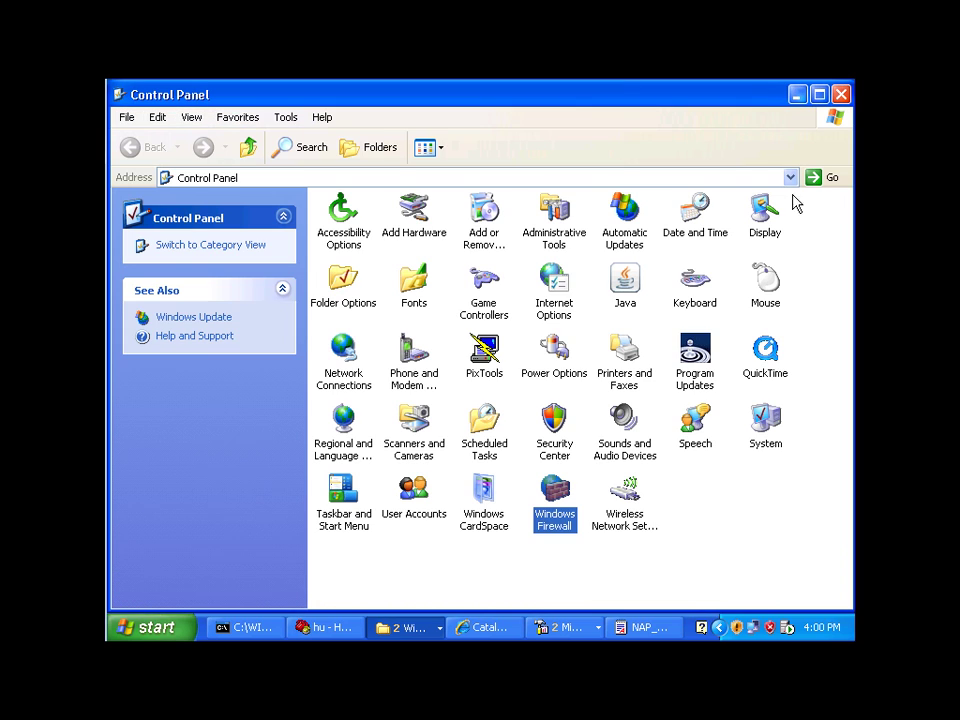
pyautogui.doubleClick(563, 528)
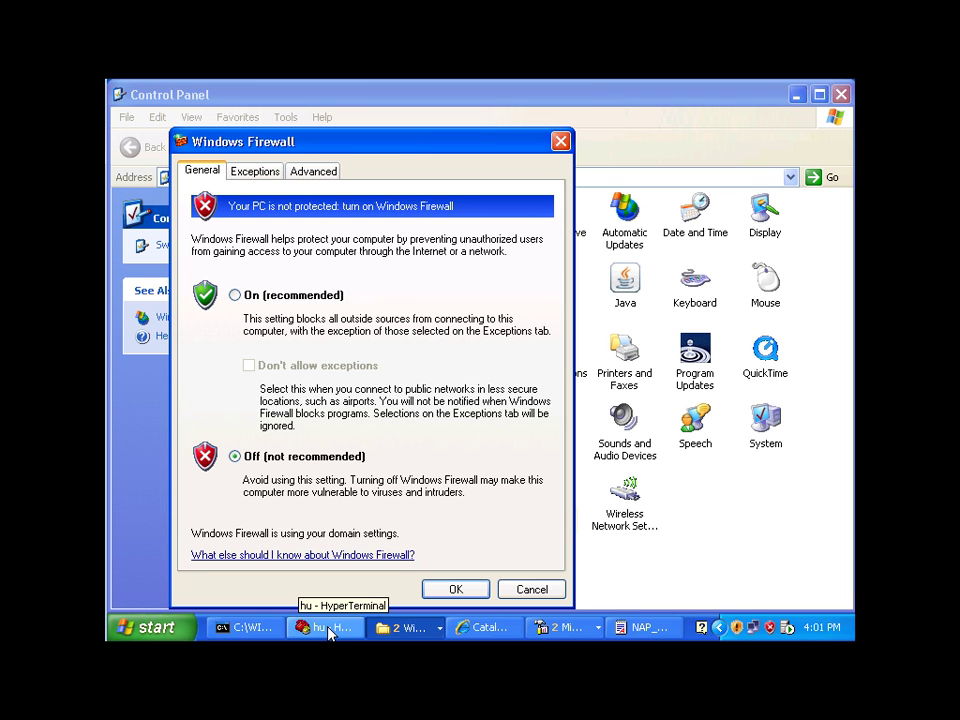
pyautogui.click(307, 302)
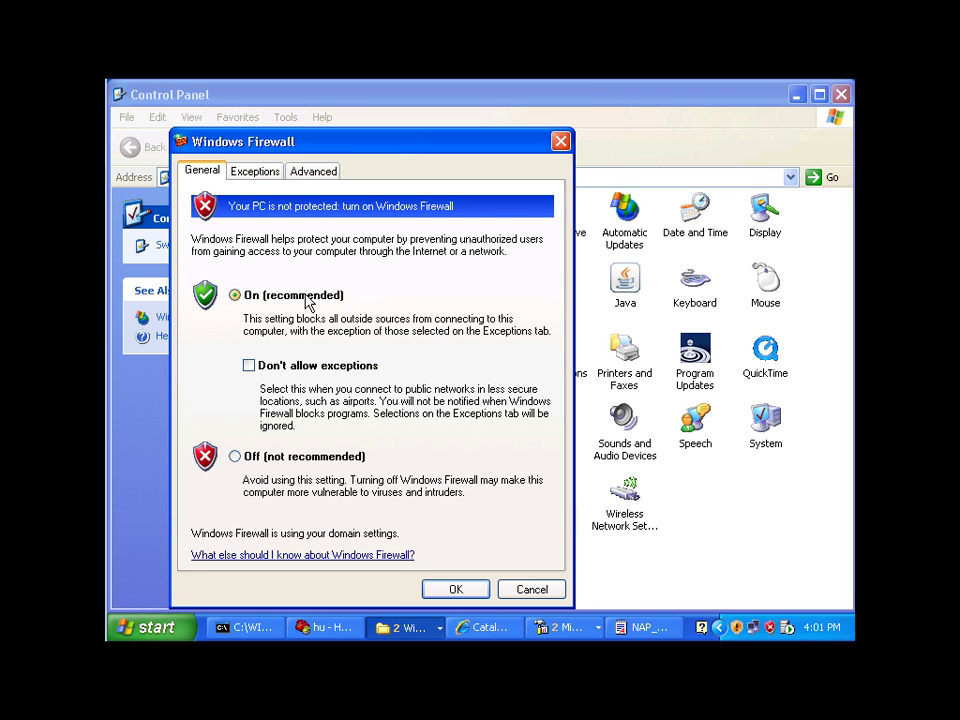
pyautogui.click(531, 590)
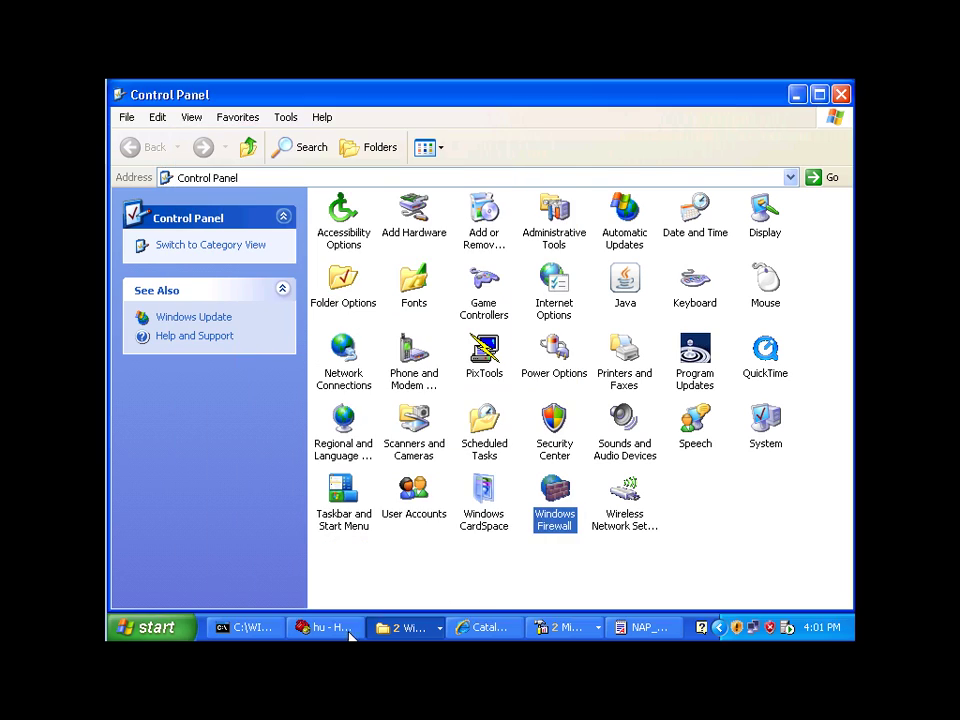
pyautogui.click(345, 628)
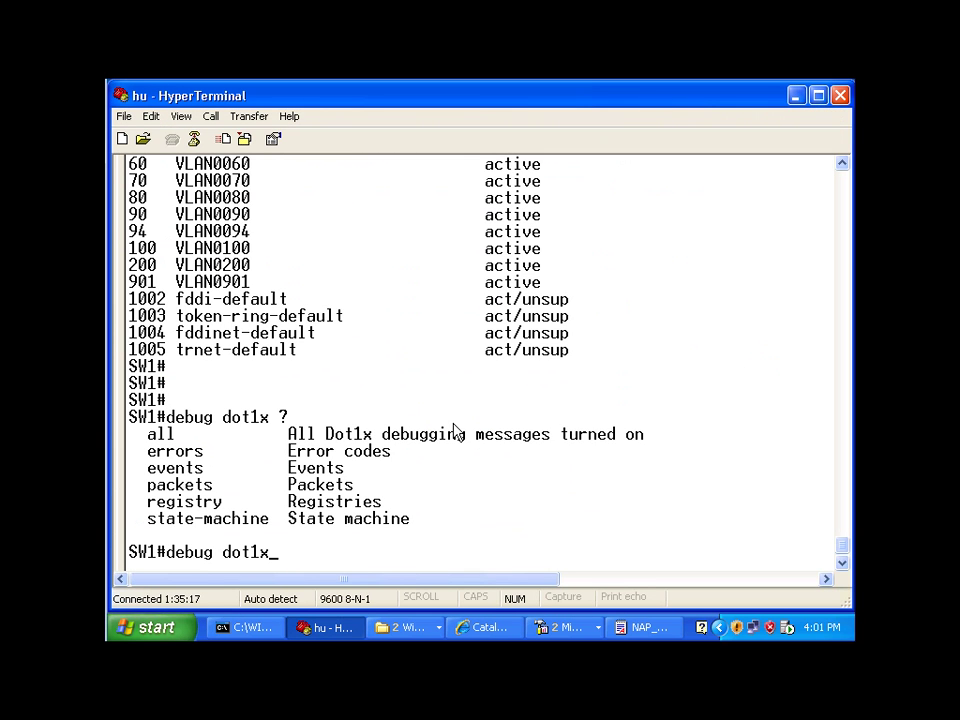
# Step: Clear the debug line and run 'dot1x re-authenticate int fa0/2' on SW1 twice
pyautogui.press('BackSpace')
pyautogui.press('BackSpace')
pyautogui.press('BackSpace')
pyautogui.press('BackSpace')
pyautogui.press('BackSpace')
pyautogui.press('BackSpace')
pyautogui.press('BackSpace')
pyautogui.press('BackSpace')
pyautogui.press('BackSpace')
pyautogui.press('BackSpace')
pyautogui.press('BackSpace')
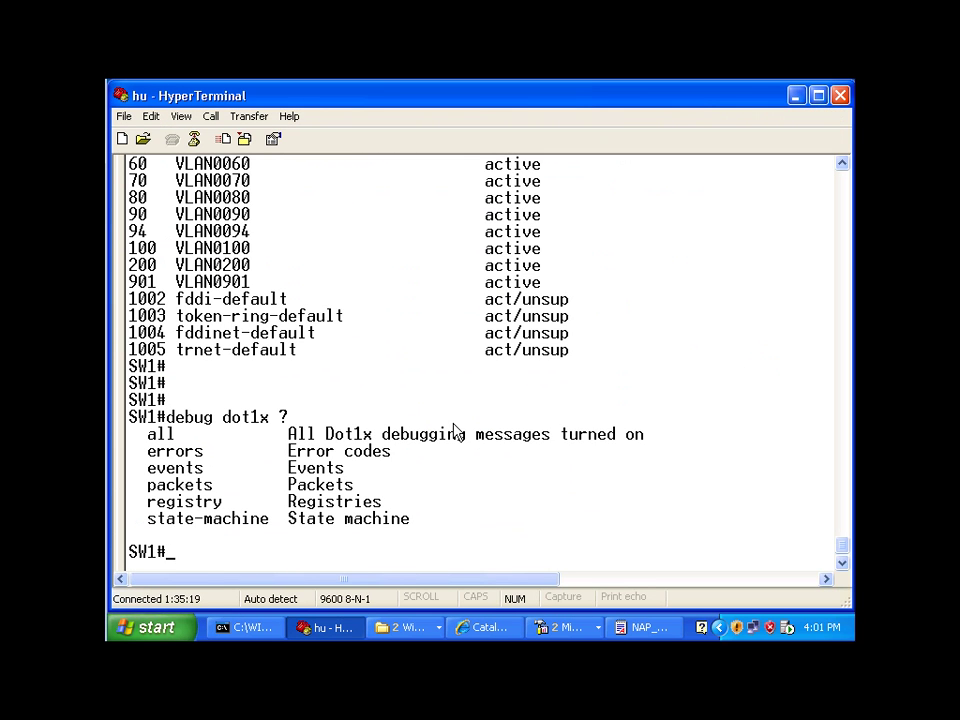
pyautogui.write('dot1x re-')
pyautogui.press('Tab')
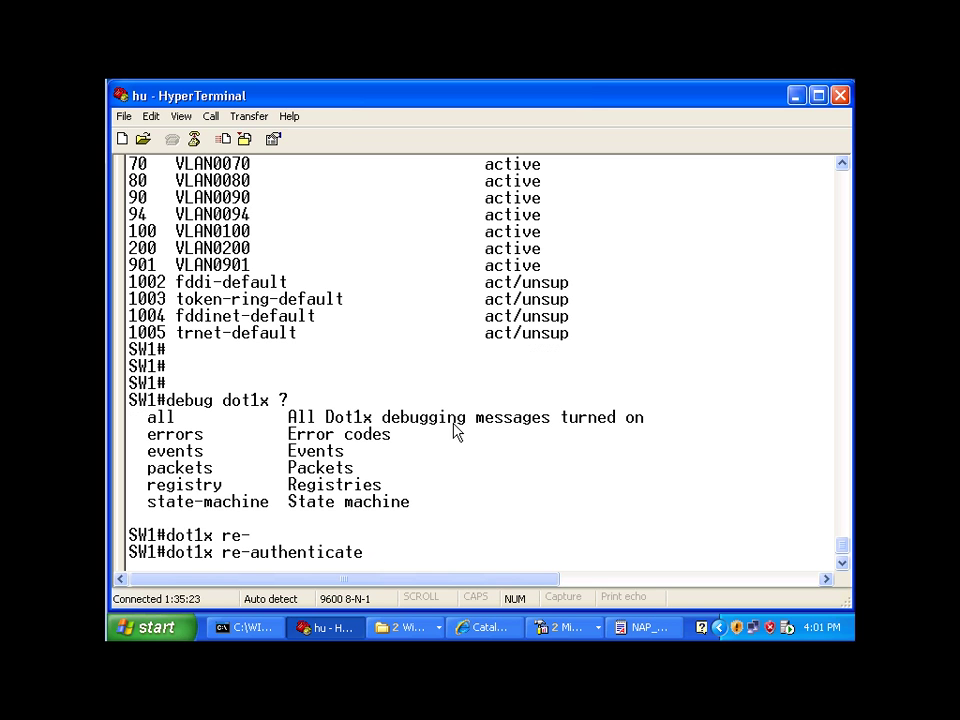
pyautogui.press('Return')
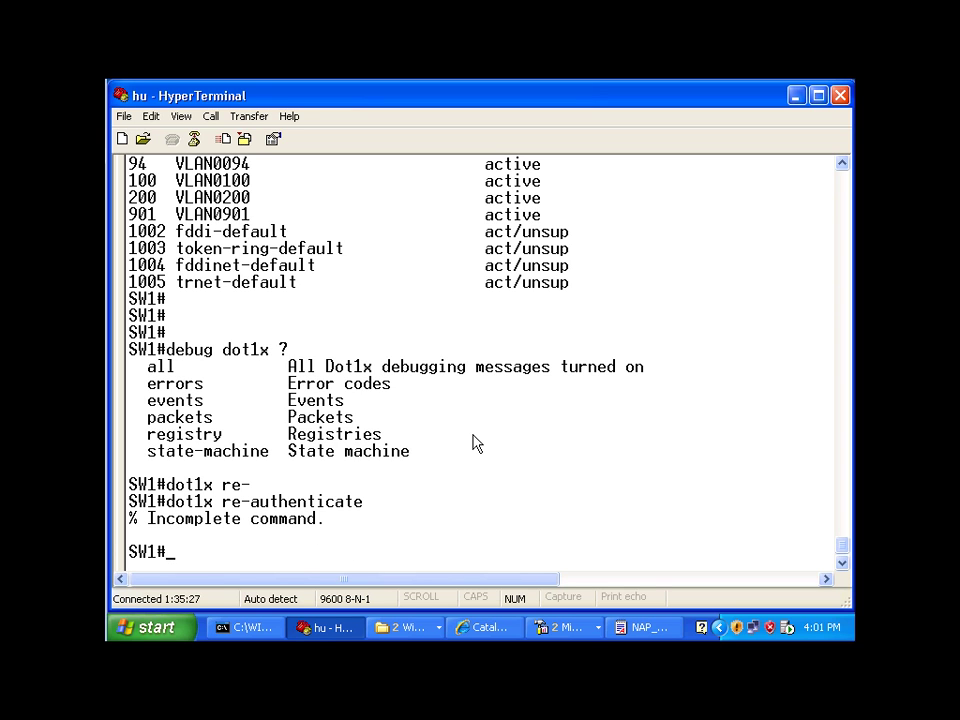
pyautogui.press('Up')
pyautogui.write('int ')
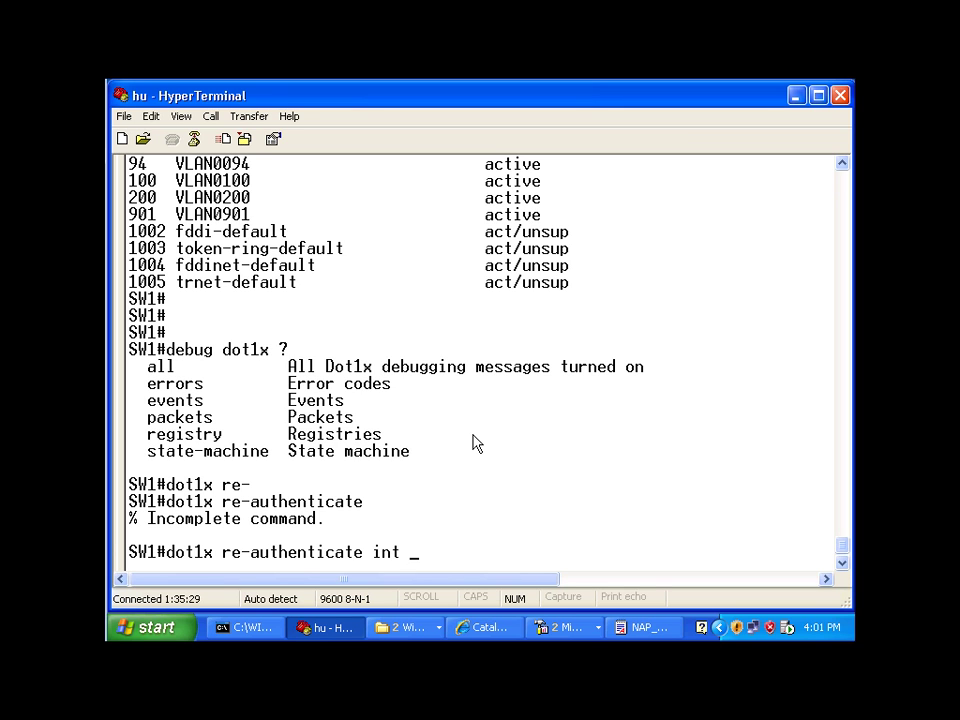
pyautogui.write('fa0/2')
pyautogui.press('Return')
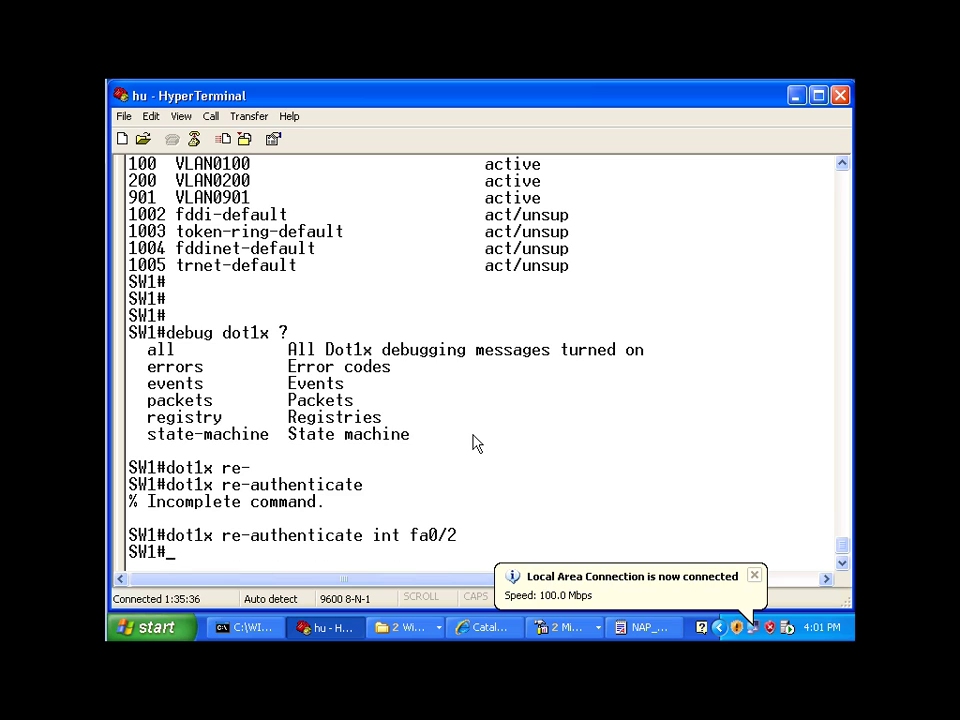
pyautogui.press('Up')
pyautogui.press('Return')
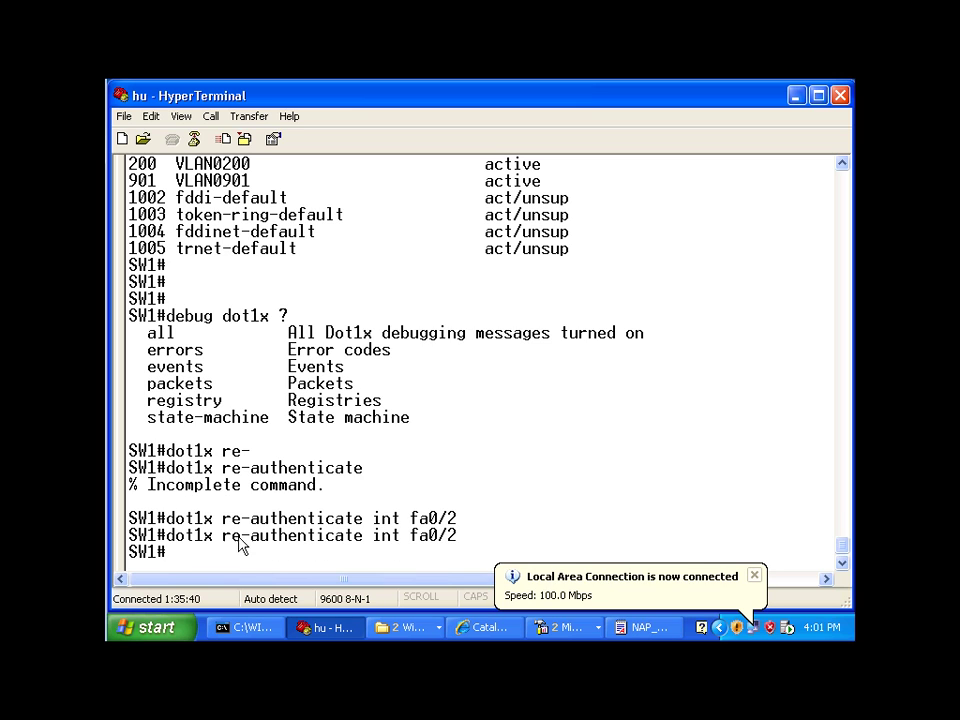
# Step: Set Windows Firewall to On (recommended), confirm with OK, and dismiss the network notification
pyautogui.click(797, 97)
pyautogui.press('Return')
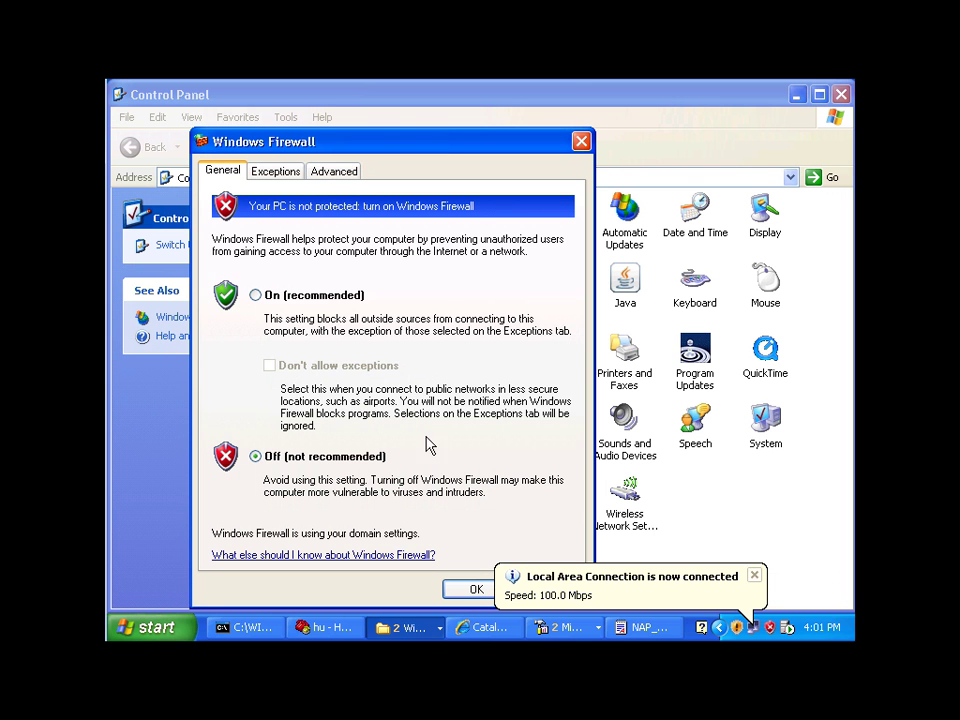
pyautogui.click(286, 298)
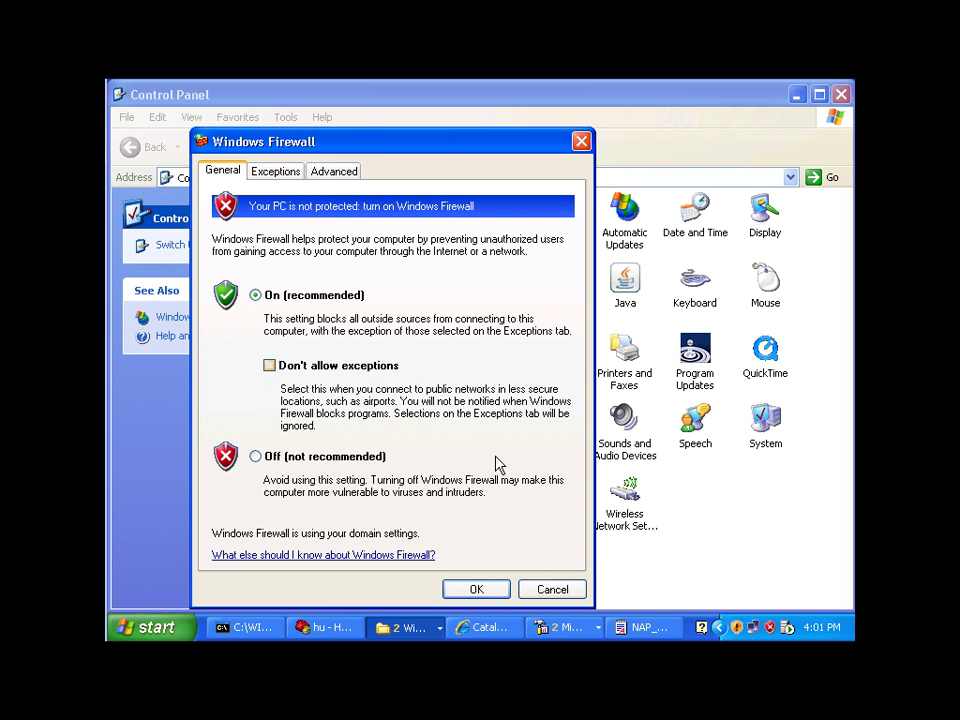
pyautogui.click(476, 597)
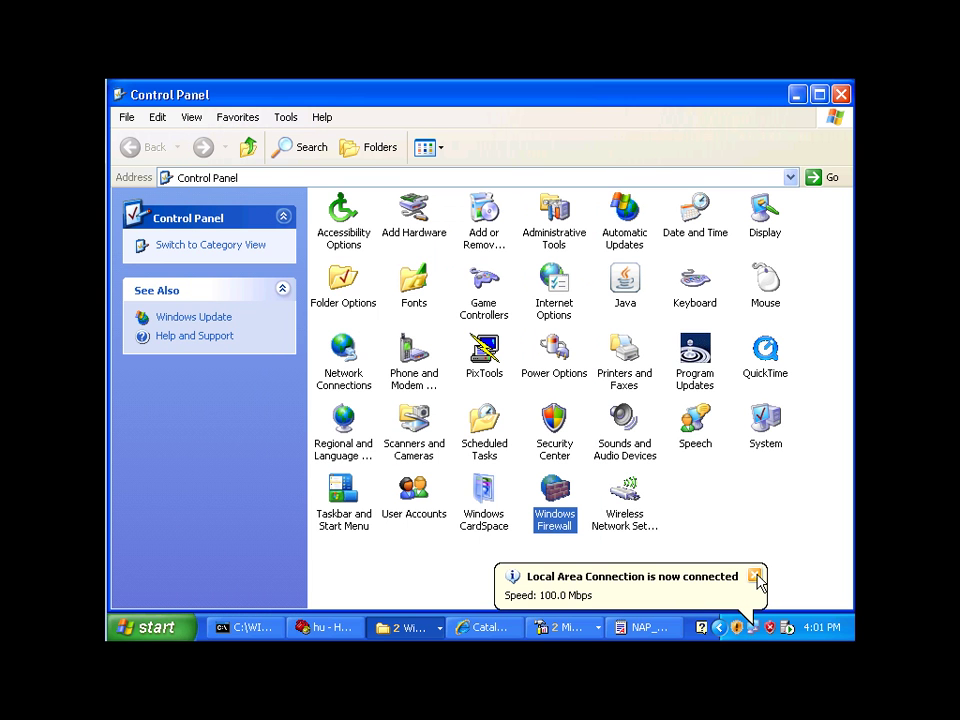
pyautogui.click(754, 575)
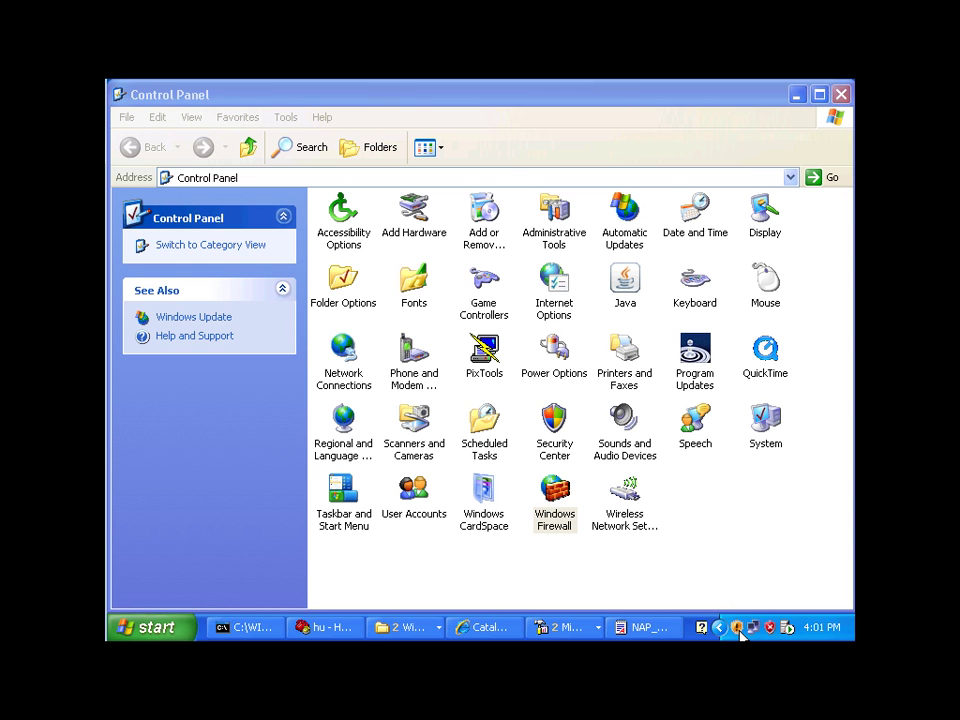
# Step: Check the Network Access Protection tray status until it reports compliant with full network access
pyautogui.moveTo(741, 629)
pyautogui.click(718, 627)
pyautogui.doubleClick(619, 628)
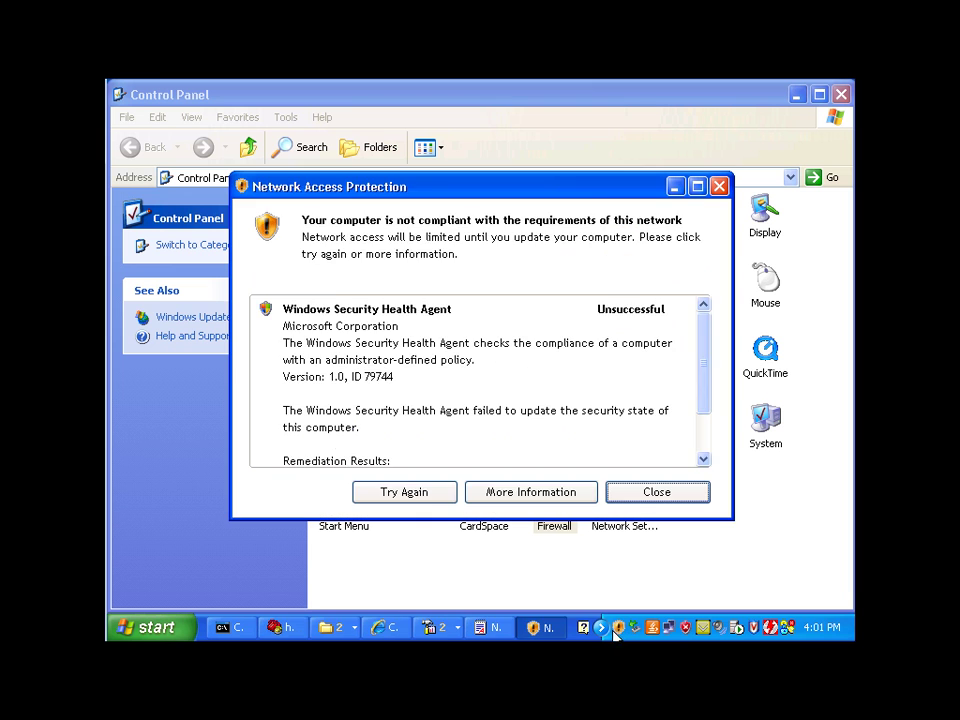
pyautogui.click(719, 186)
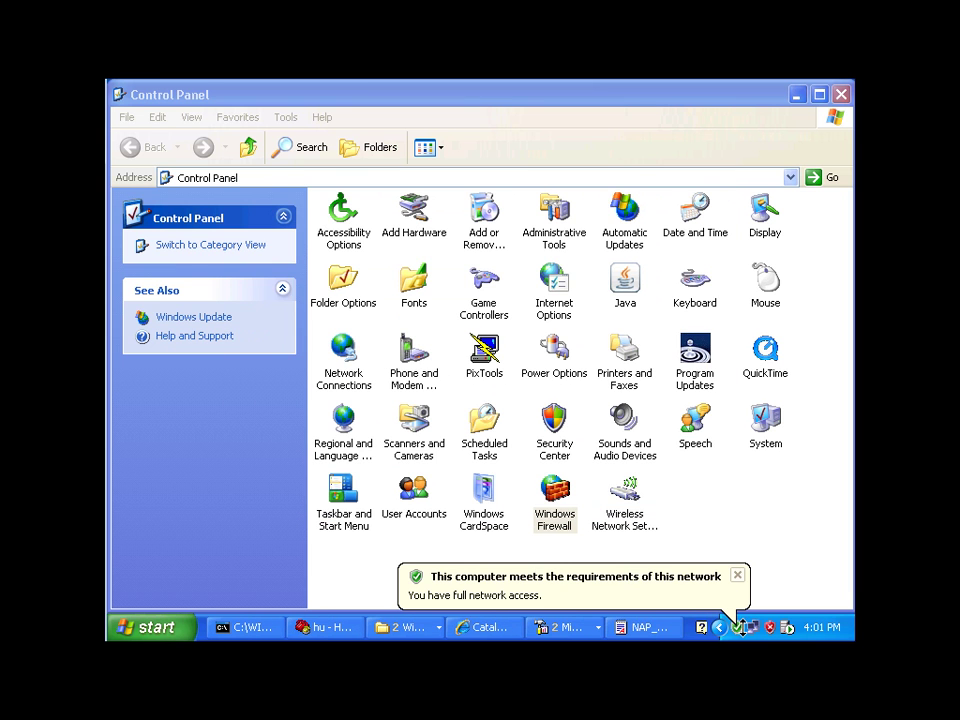
pyautogui.doubleClick(737, 628)
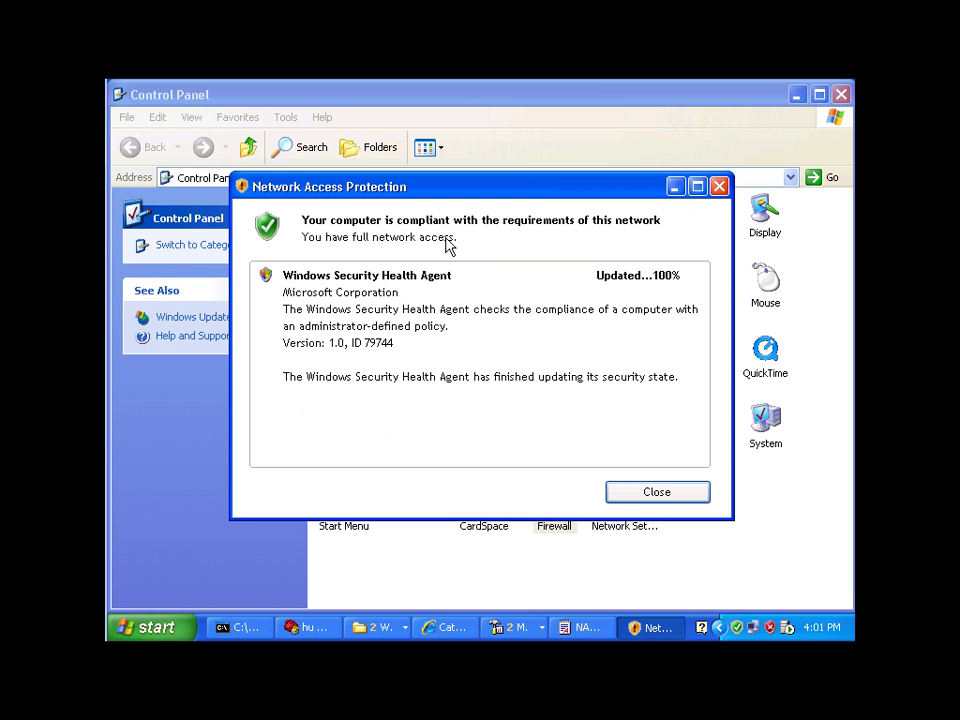
pyautogui.click(667, 498)
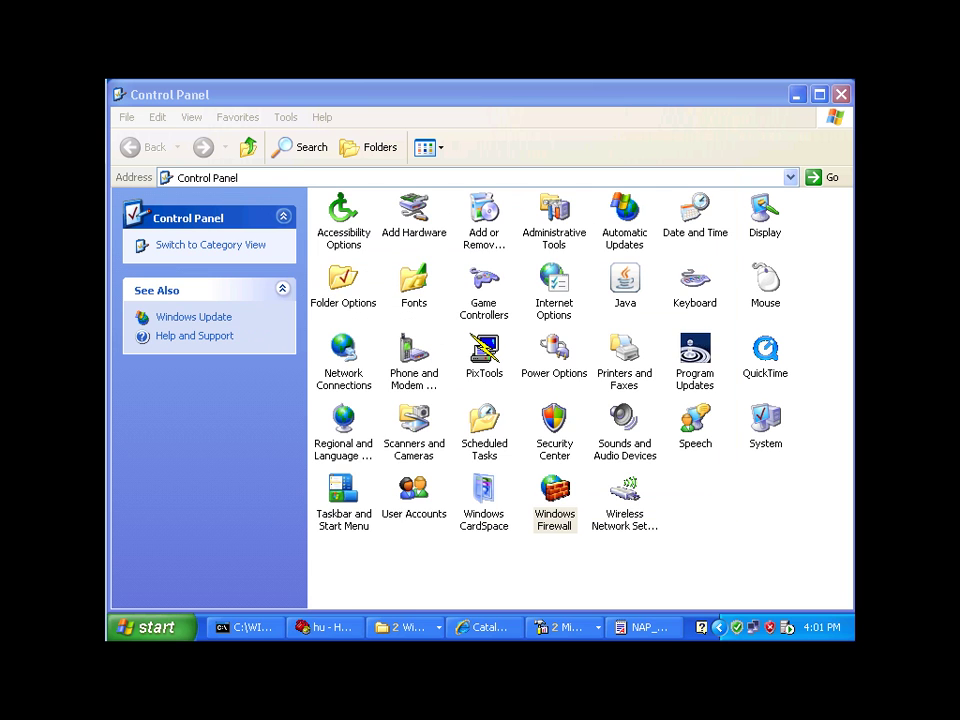
# Step: Run 'sh vlan br' on SW1 to confirm port Fa0/2 is now in VLAN 3
pyautogui.click(323, 627)
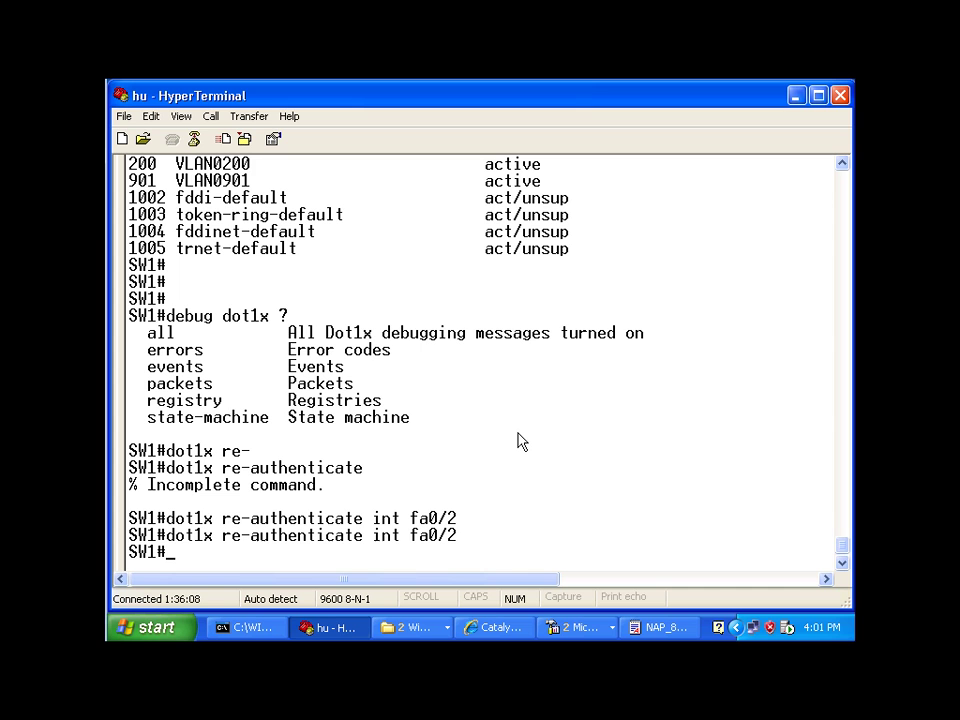
pyautogui.write('sh vlan br')
pyautogui.press('Return')
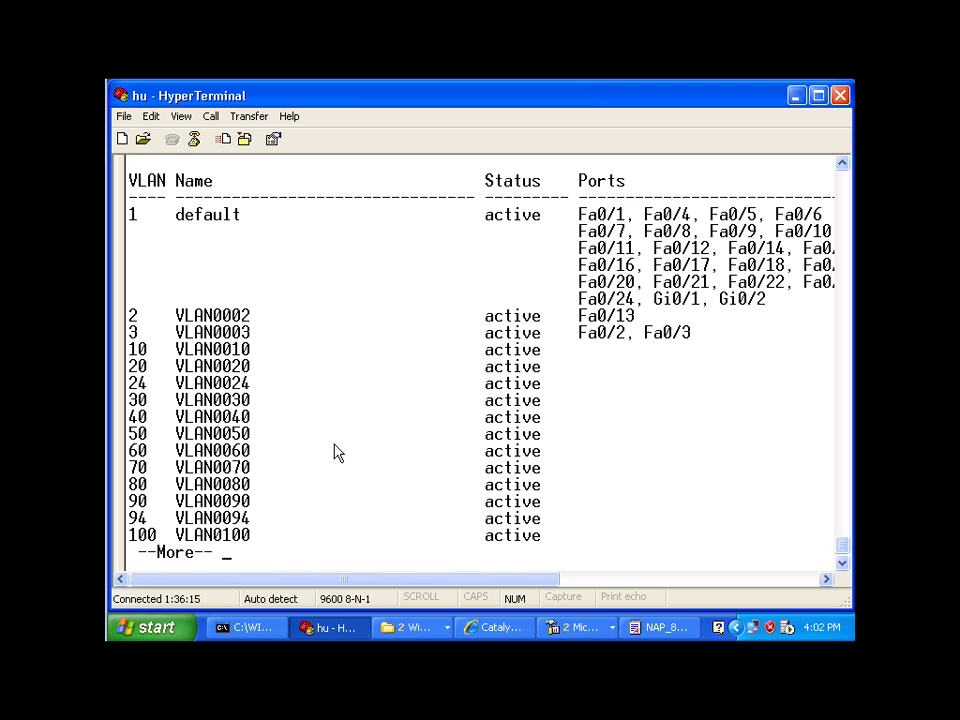
# Step: From the command prompt, ping nps and then server, getting full replies
pyautogui.click(245, 627)
pyautogui.press('Up')
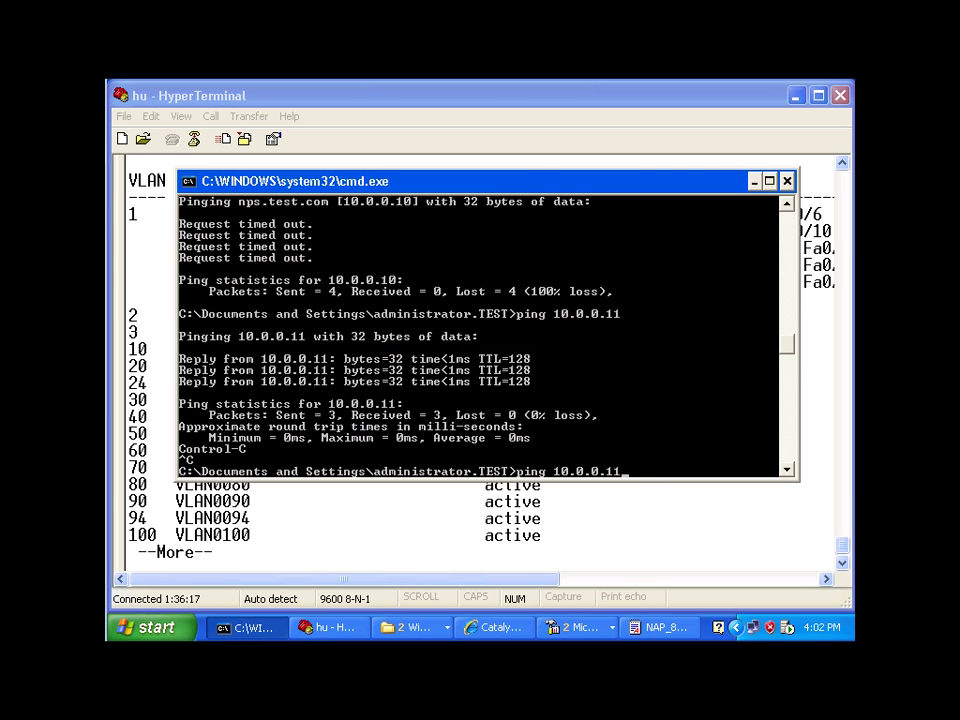
pyautogui.press('BackSpace')
pyautogui.press('BackSpace')
pyautogui.press('BackSpace')
pyautogui.press('BackSpace')
pyautogui.press('BackSpace')
pyautogui.press('BackSpace')
pyautogui.press('BackSpace')
pyautogui.press('BackSpace')
pyautogui.press('BackSpace')
pyautogui.write('nps')
pyautogui.press('Return')
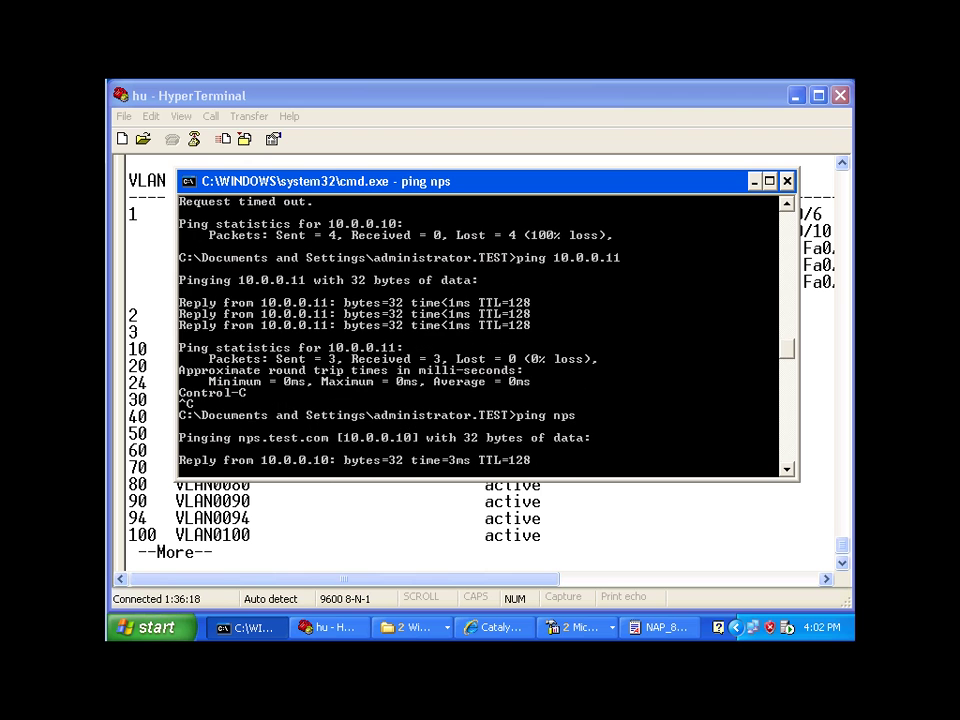
pyautogui.hotkey('ctrl', 'c')
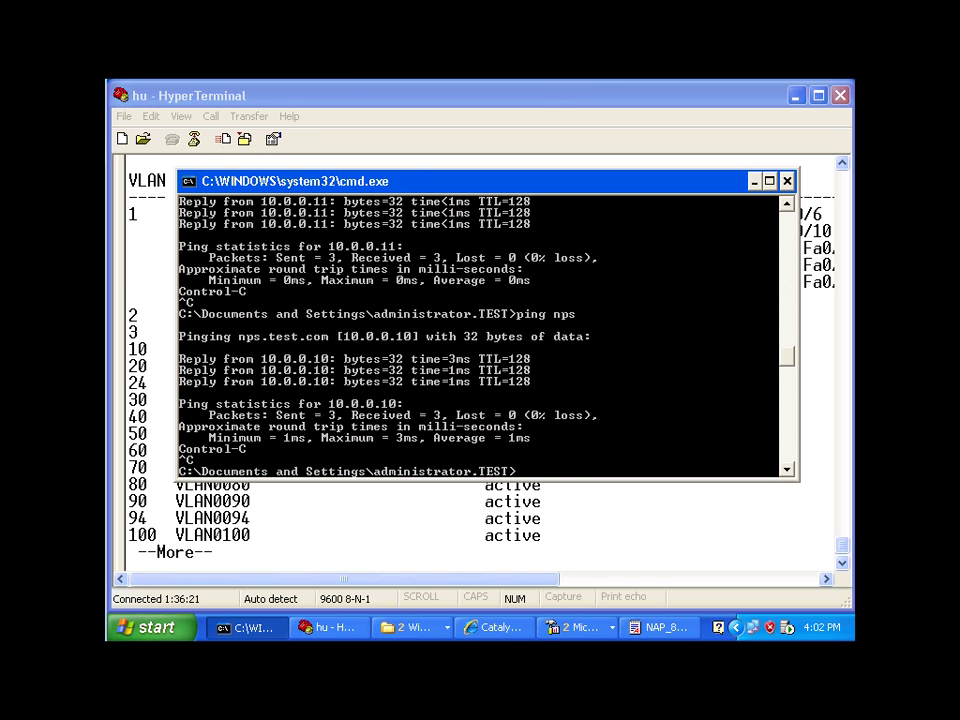
pyautogui.press('Up')
pyautogui.press('BackSpace')
pyautogui.press('BackSpace')
pyautogui.press('BackSpace')
pyautogui.write('server')
pyautogui.press('Return')
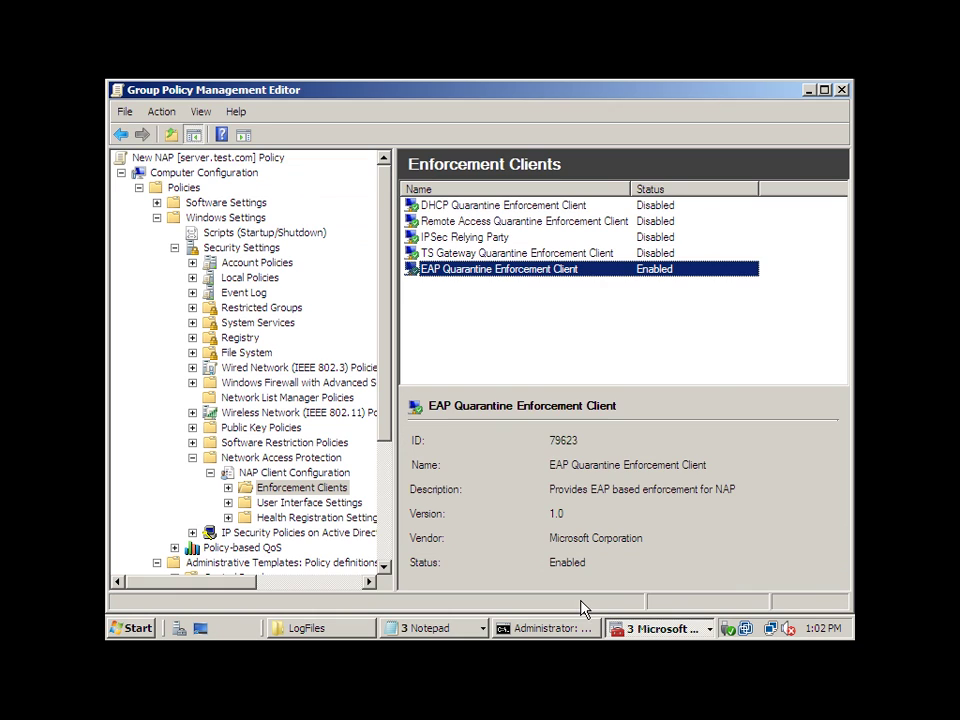
# Step: Bring the Explorer window for C:\windows\System32\LogFiles, with the IN1008 log, to the front
pyautogui.click(536, 306)
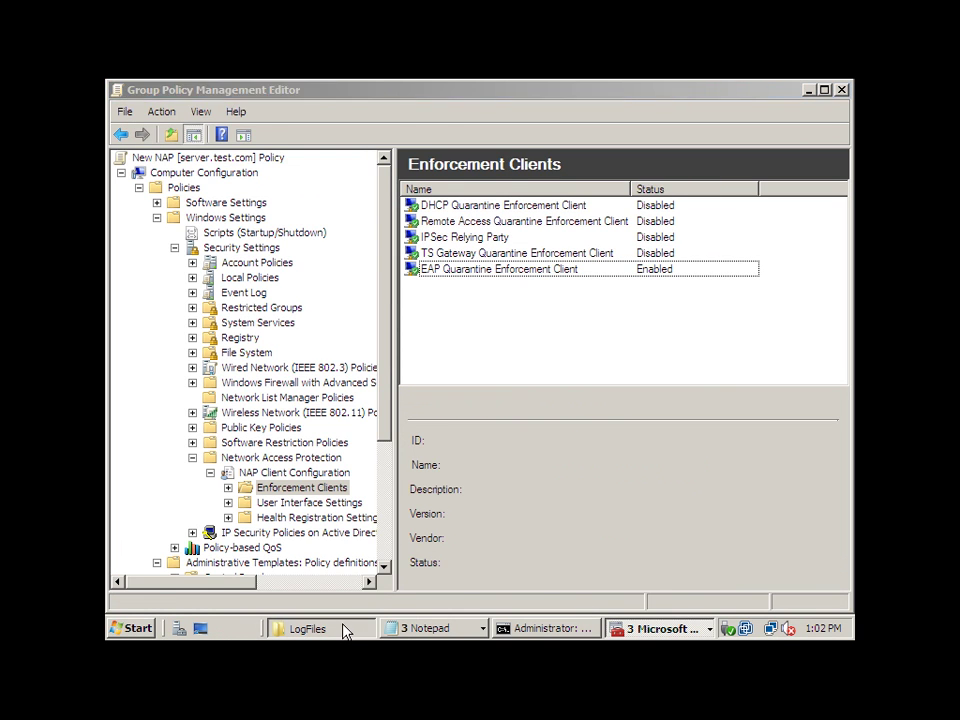
pyautogui.click(344, 630)
pyautogui.click(387, 273)
pyautogui.click(443, 413)
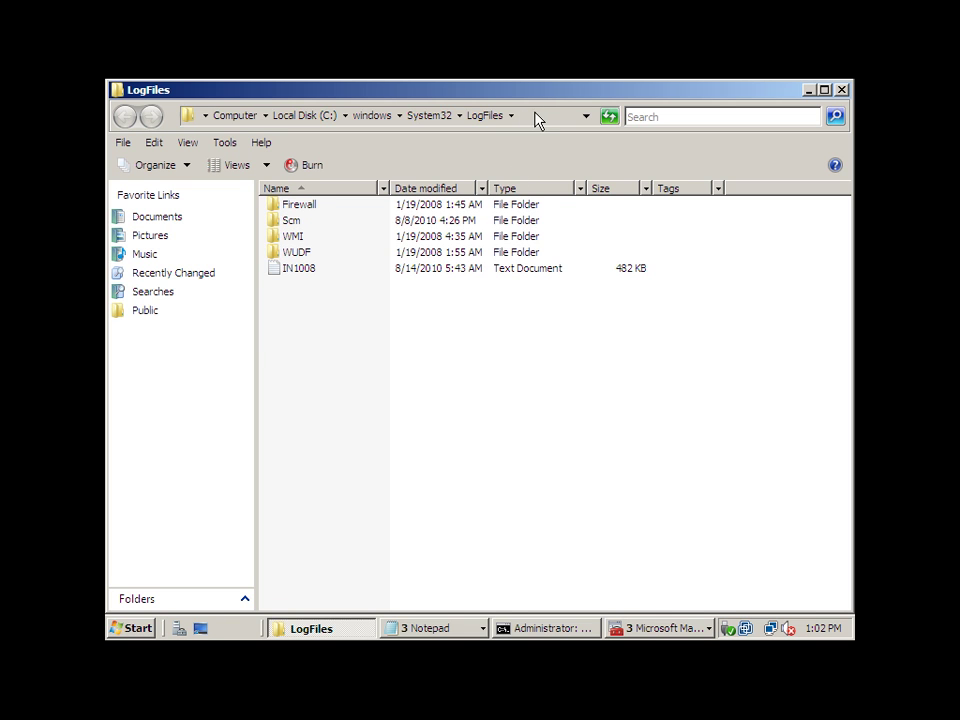
pyautogui.doubleClick(303, 270)
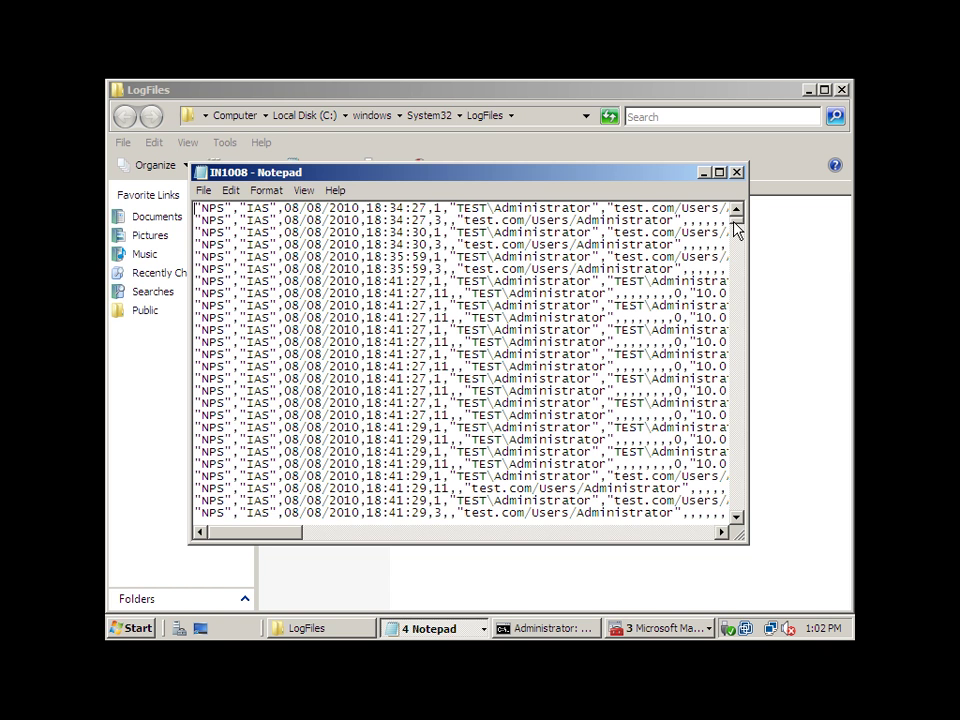
pyautogui.click(722, 532)
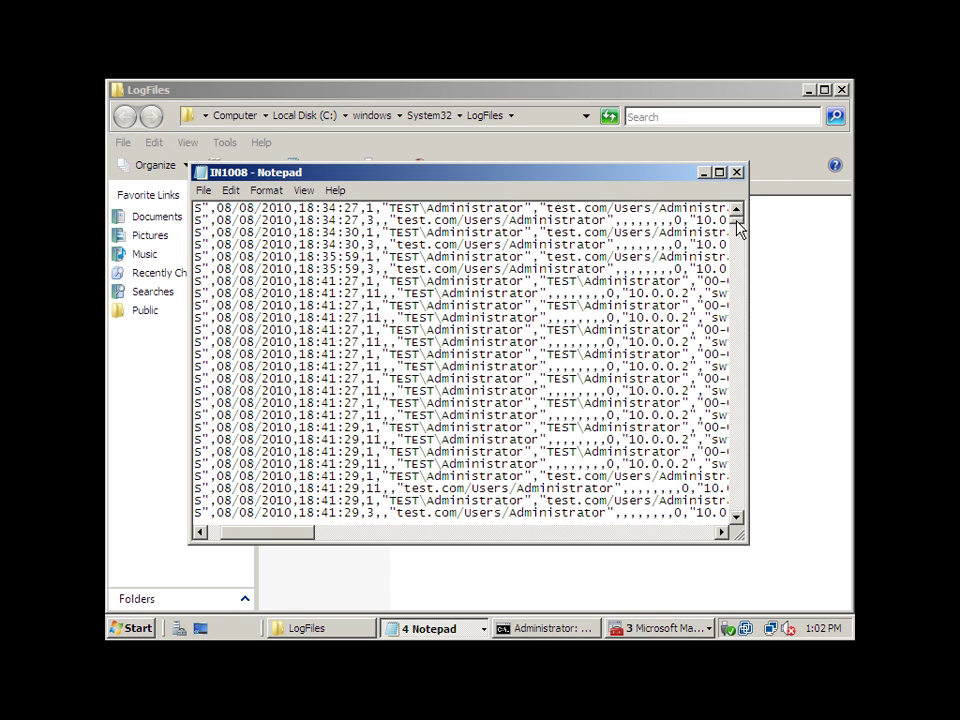
pyautogui.moveTo(737, 228); pyautogui.dragTo(750, 520)
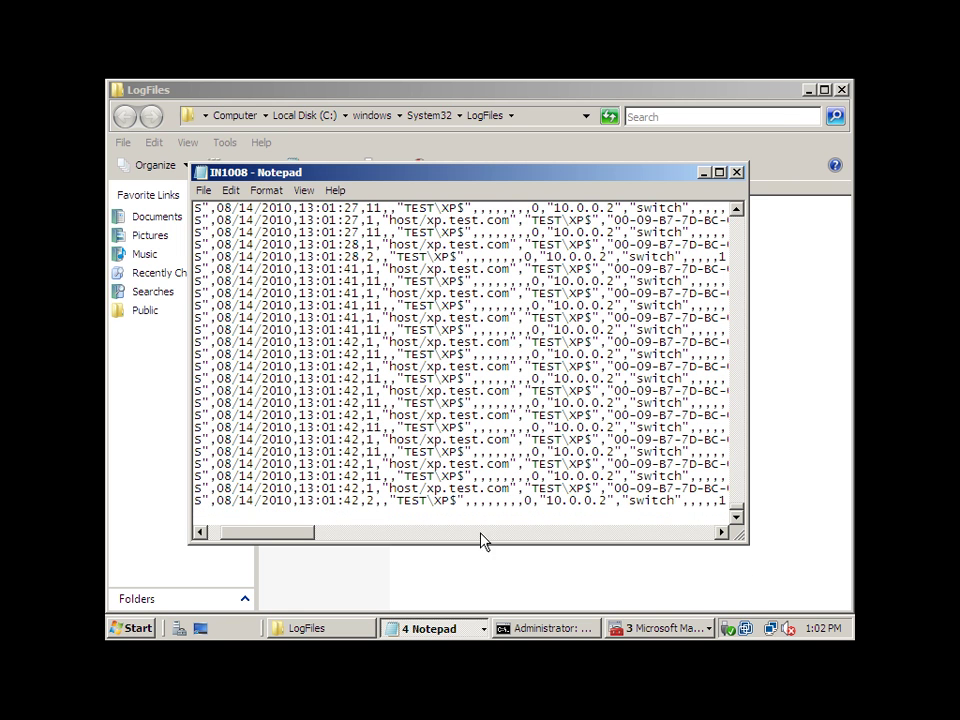
pyautogui.moveTo(390, 488)
pyautogui.mouseDown()
pyautogui.moveTo(546, 489)
pyautogui.moveTo(397, 501)
pyautogui.mouseUp()
pyautogui.click(428, 488)
pyautogui.moveTo(285, 535); pyautogui.dragTo(654, 531)
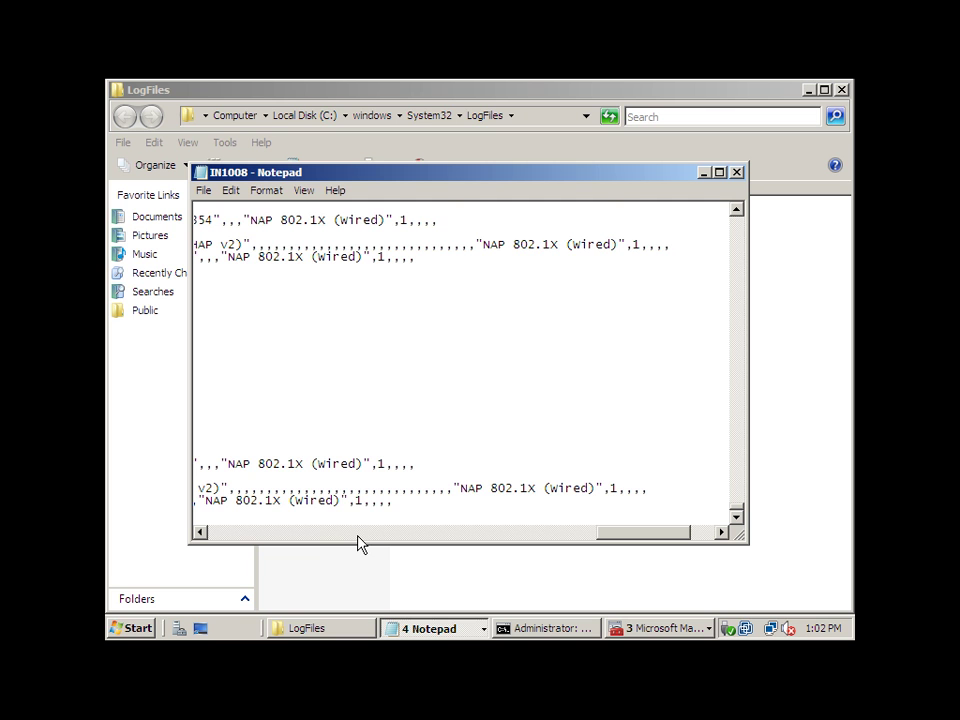
pyautogui.click(330, 537)
pyautogui.click(328, 537)
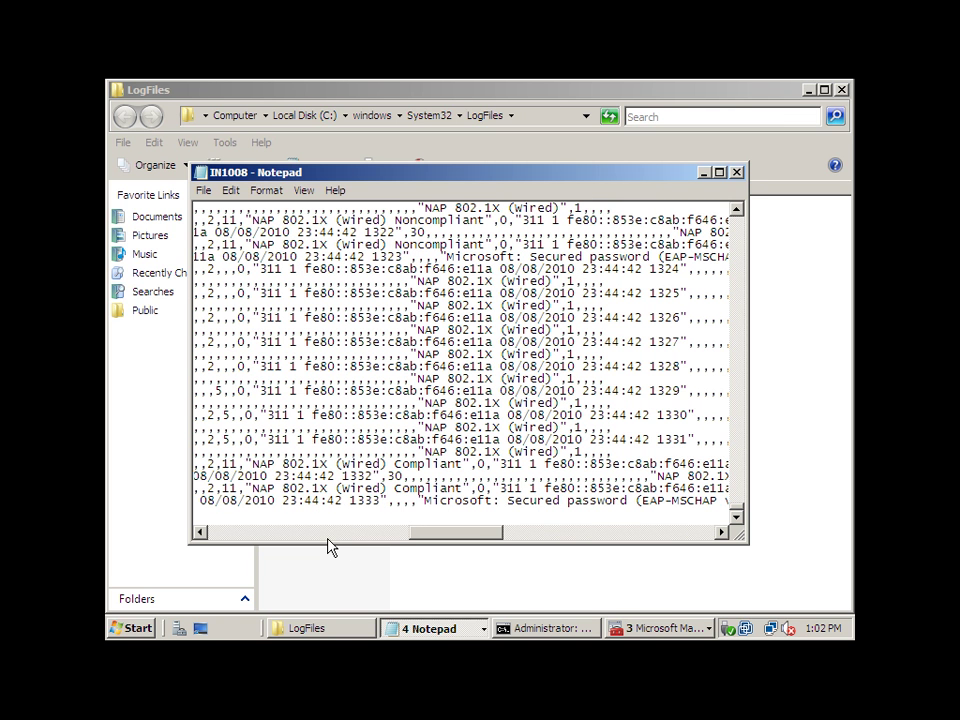
pyautogui.click(328, 537)
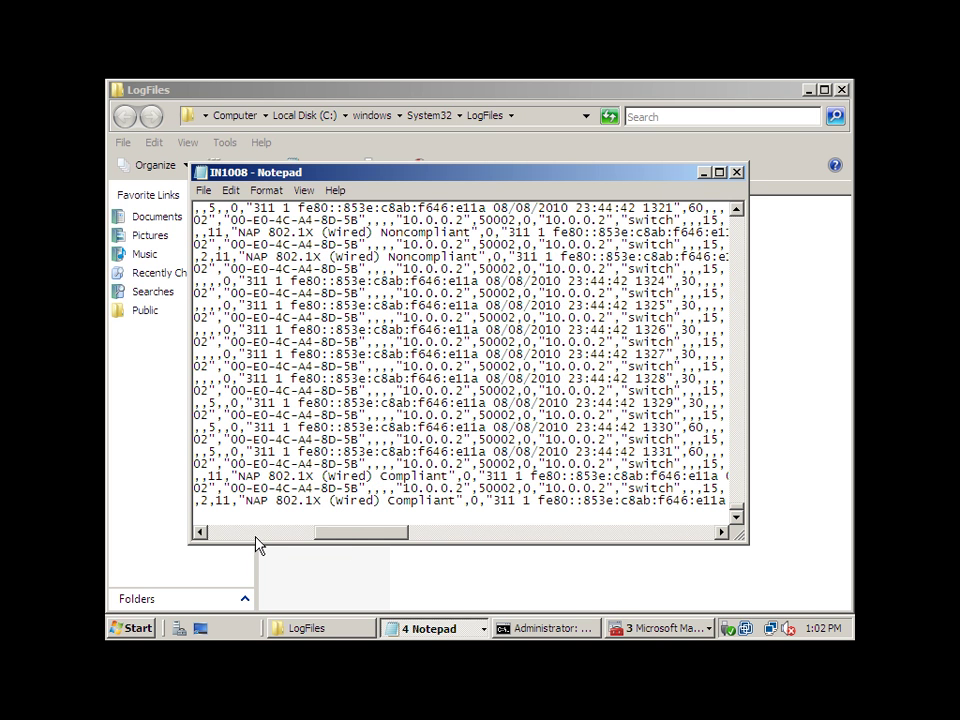
pyautogui.click(737, 172)
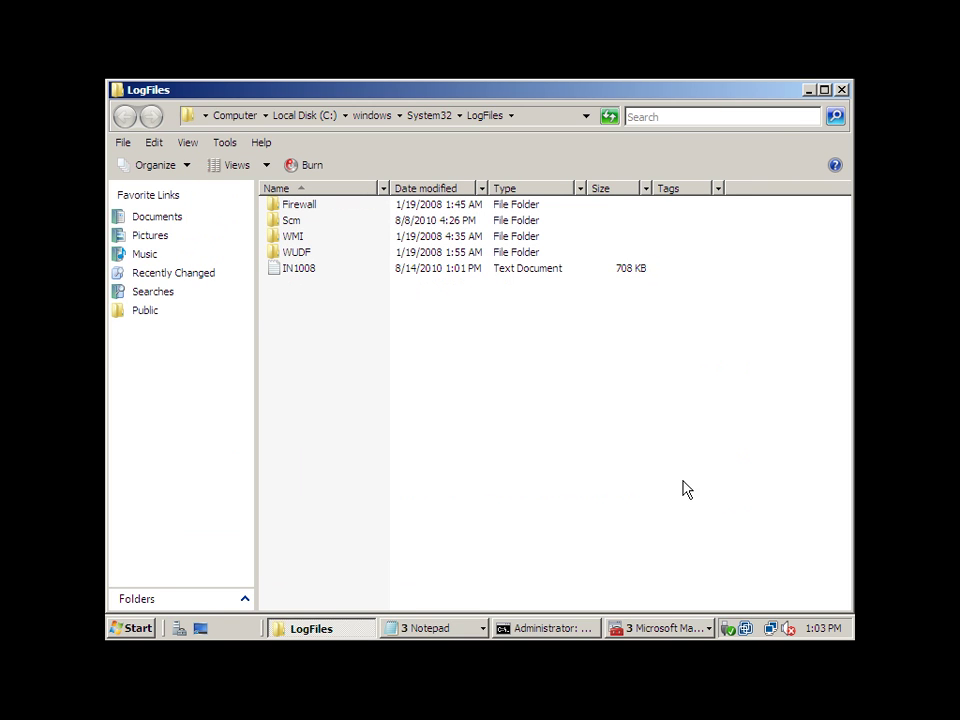
# Step: Review the Compliant policy's NAP Enforcement (full network access) without changes, then select the Noncompliant policy
pyautogui.click(683, 630)
pyautogui.click(645, 607)
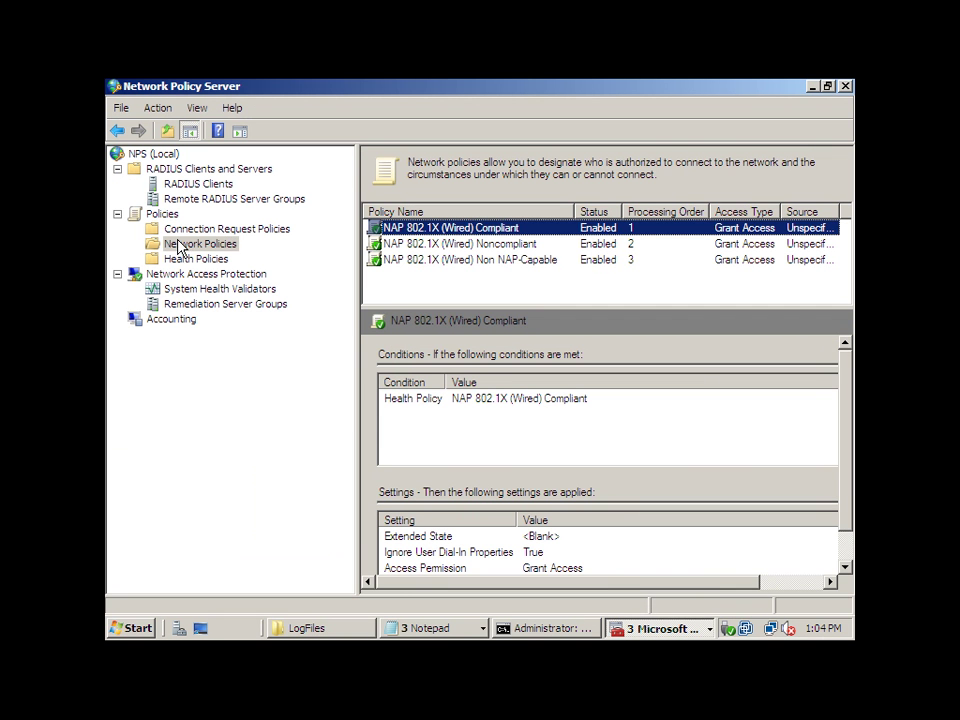
pyautogui.doubleClick(427, 230)
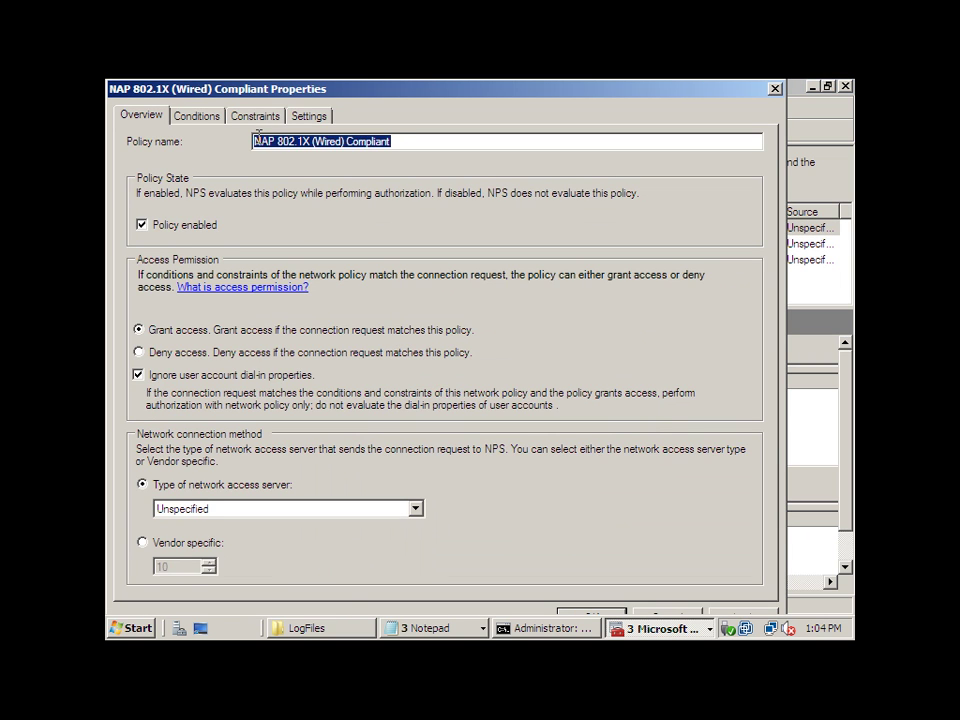
pyautogui.click(309, 116)
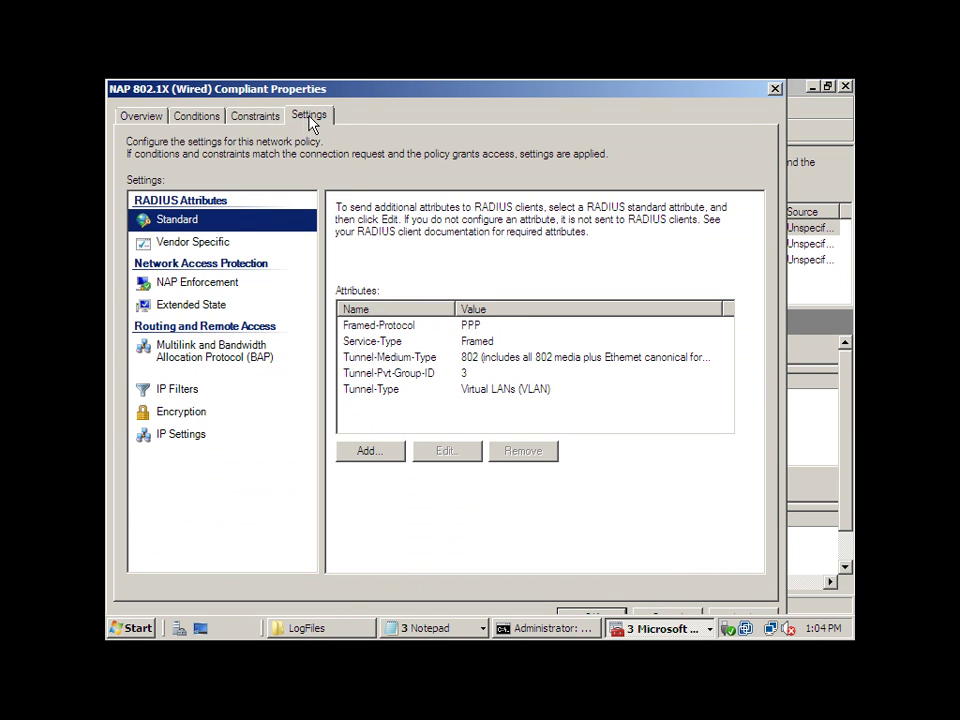
pyautogui.click(229, 283)
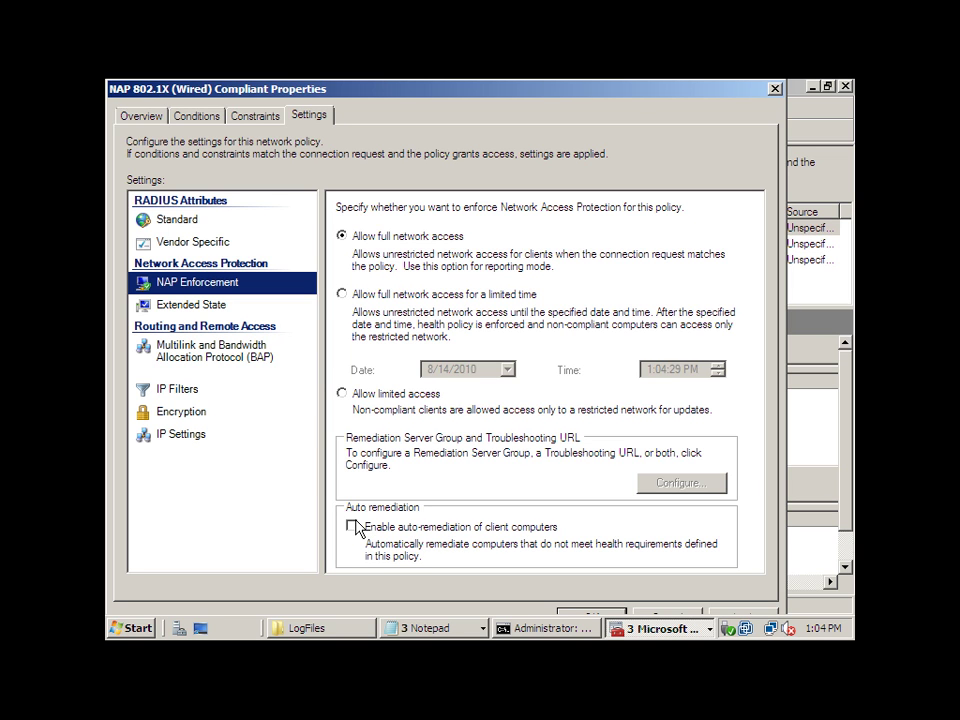
pyautogui.click(683, 618)
pyautogui.click(489, 246)
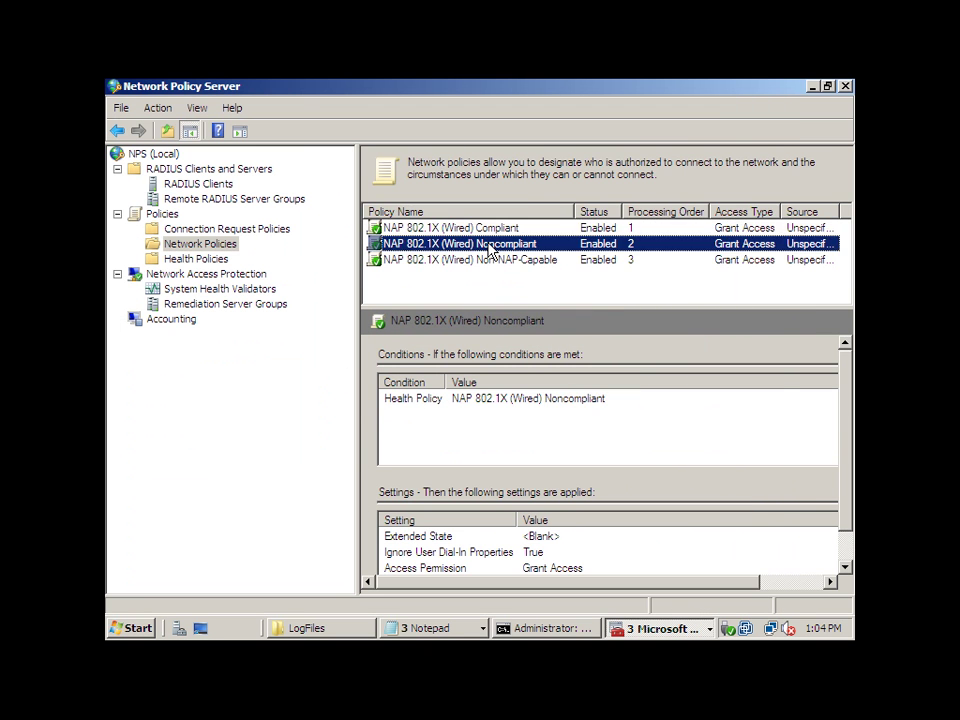
# Step: Tick 'Enable auto-remediation of client computers' in the Noncompliant policy's NAP Enforcement settings and save with OK
pyautogui.doubleClick(489, 246)
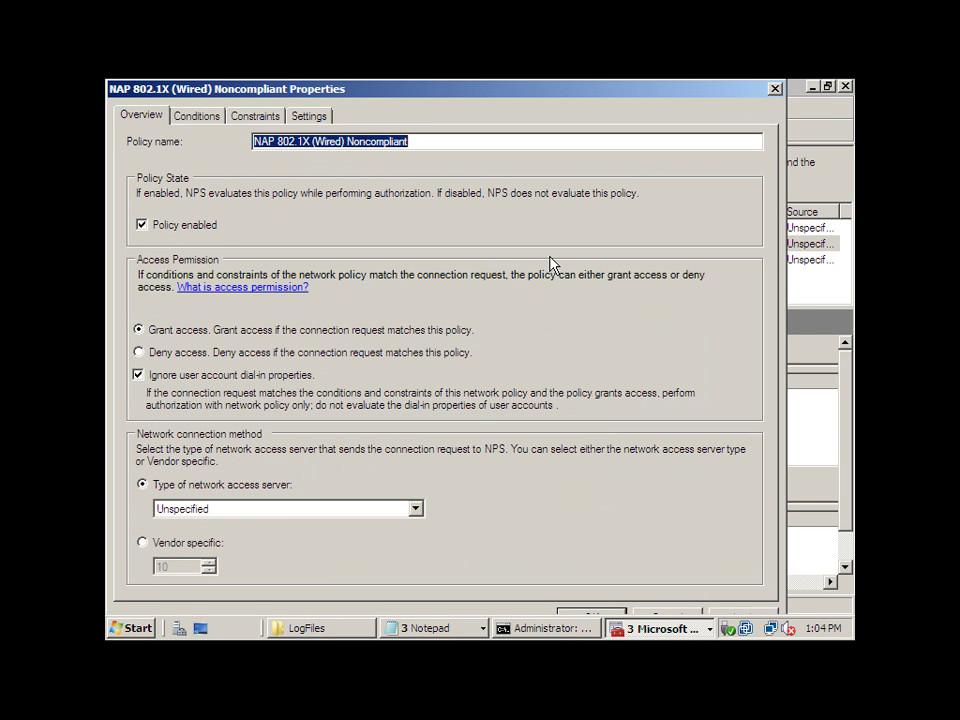
pyautogui.click(308, 116)
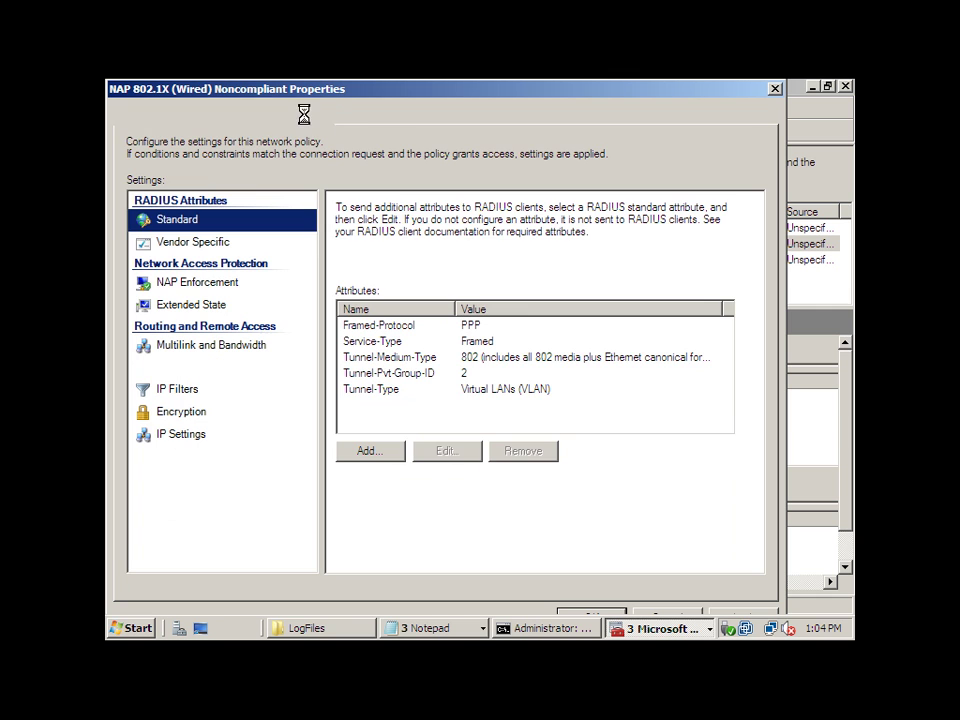
pyautogui.click(226, 287)
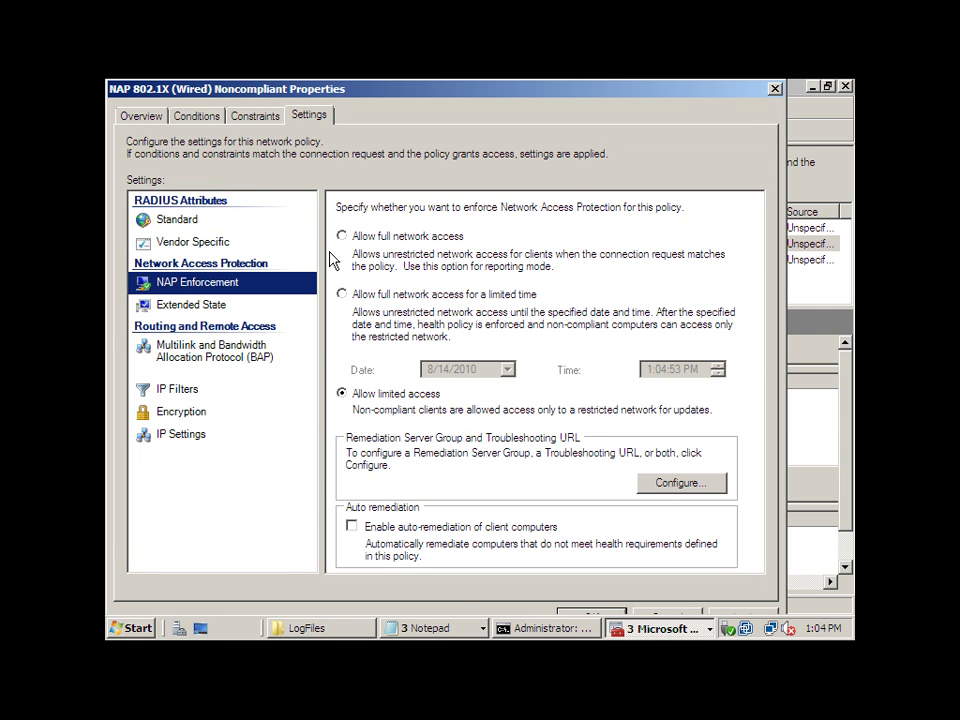
pyautogui.click(352, 527)
pyautogui.click(598, 614)
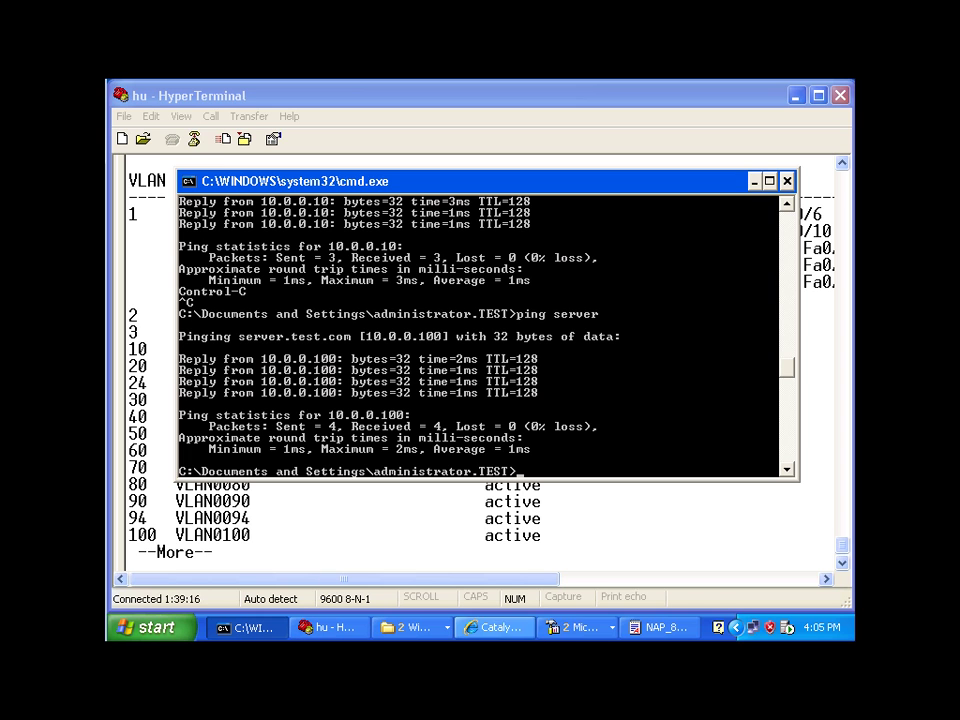
# Step: Turn Windows Firewall Off via Control Panel, then reopen it to find it automatically back On
pyautogui.click(578, 630)
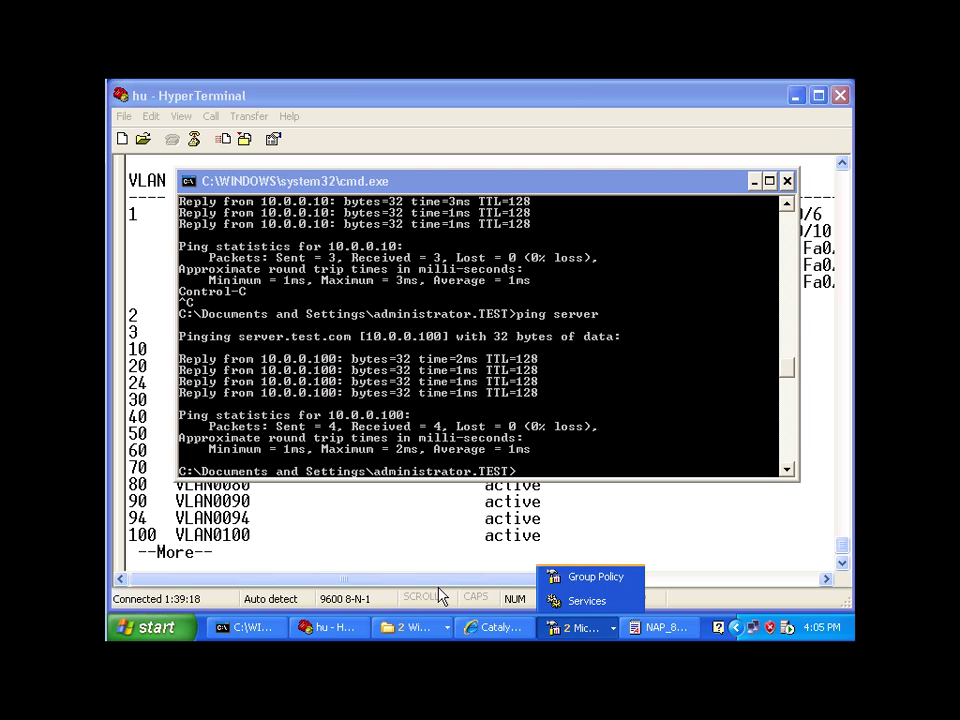
pyautogui.click(146, 634)
pyautogui.click(146, 634)
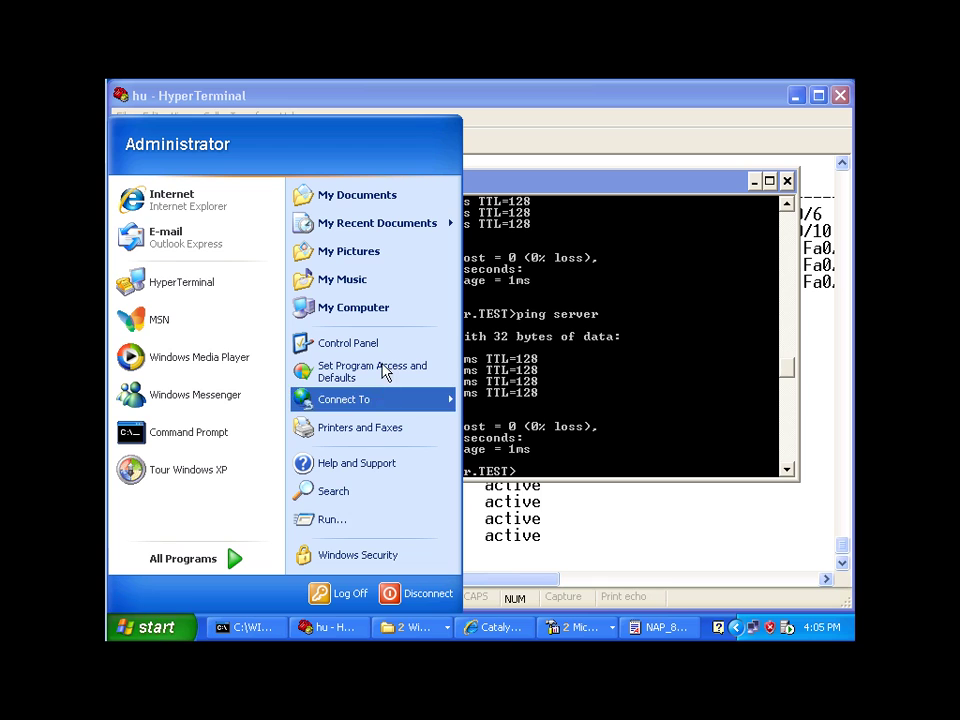
pyautogui.click(350, 343)
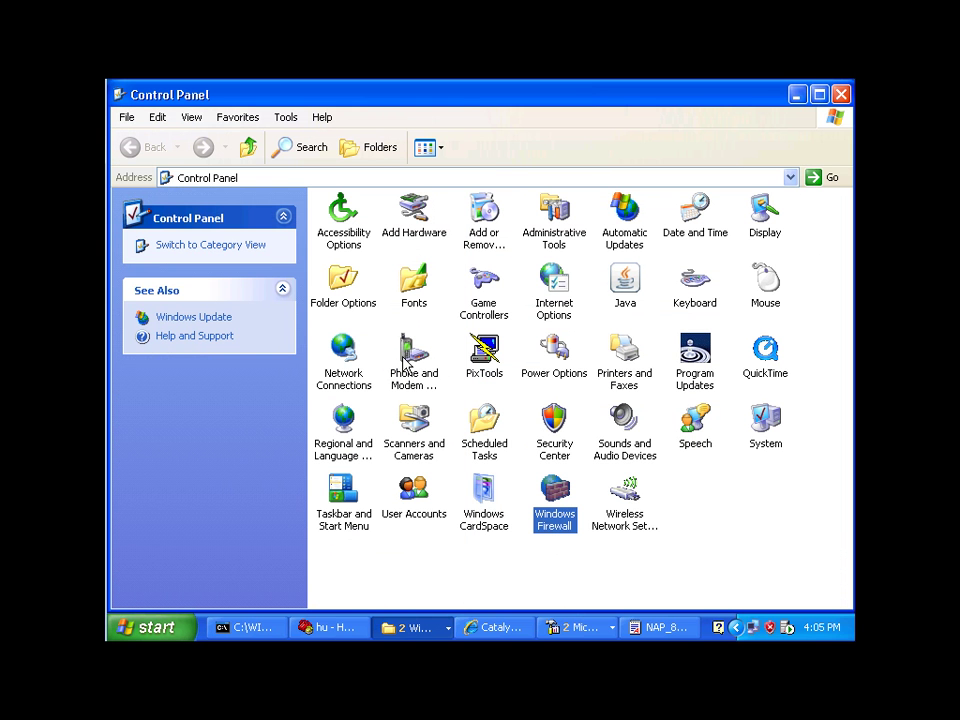
pyautogui.doubleClick(573, 500)
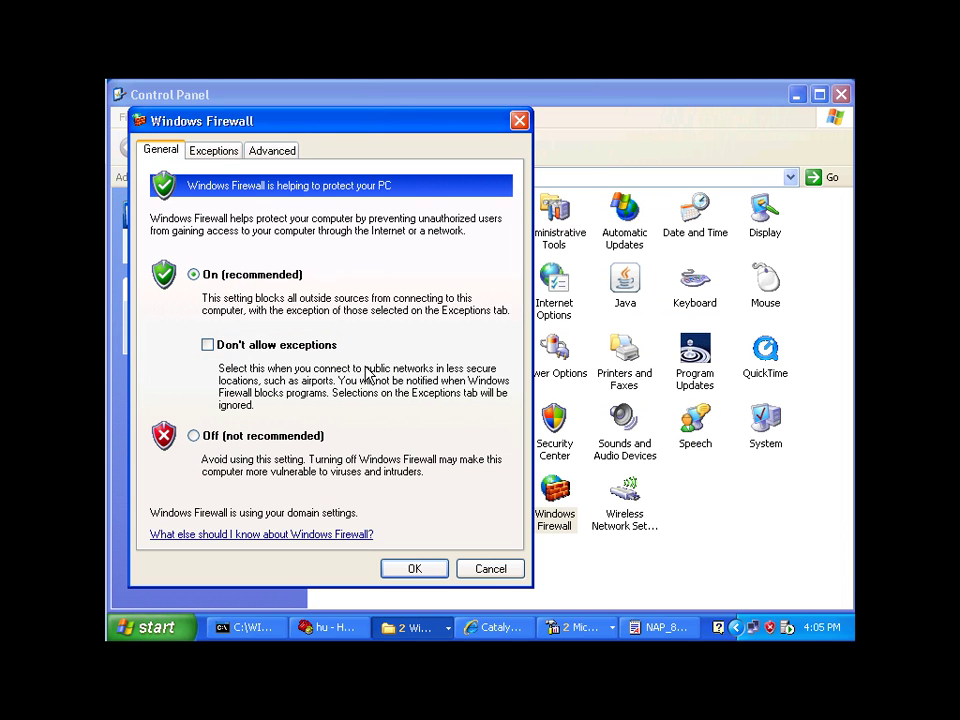
pyautogui.click(194, 436)
pyautogui.click(414, 568)
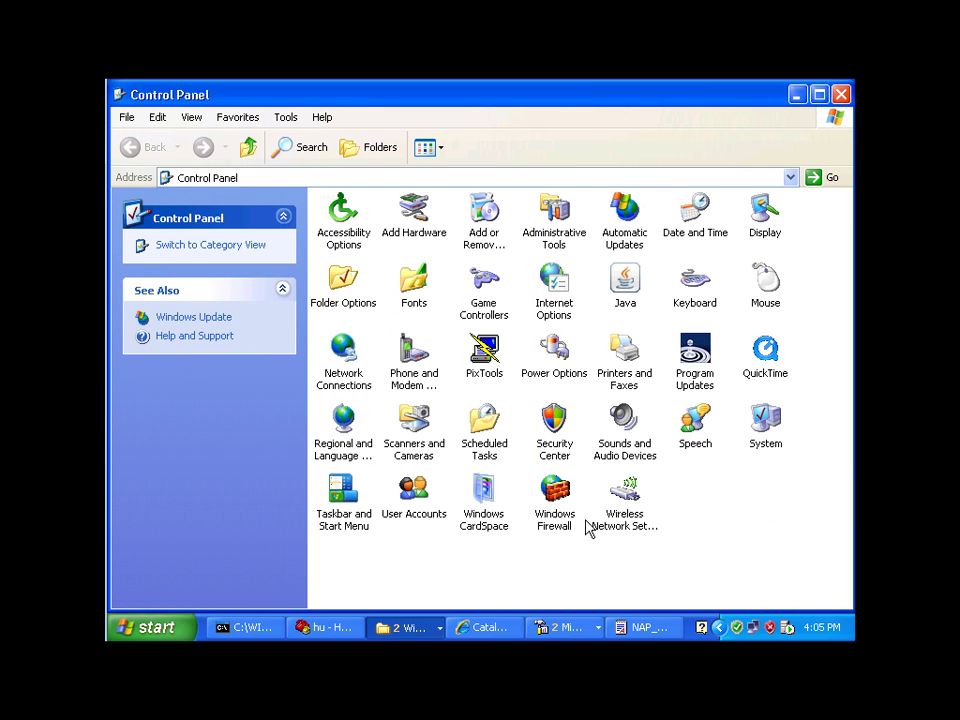
pyautogui.doubleClick(556, 498)
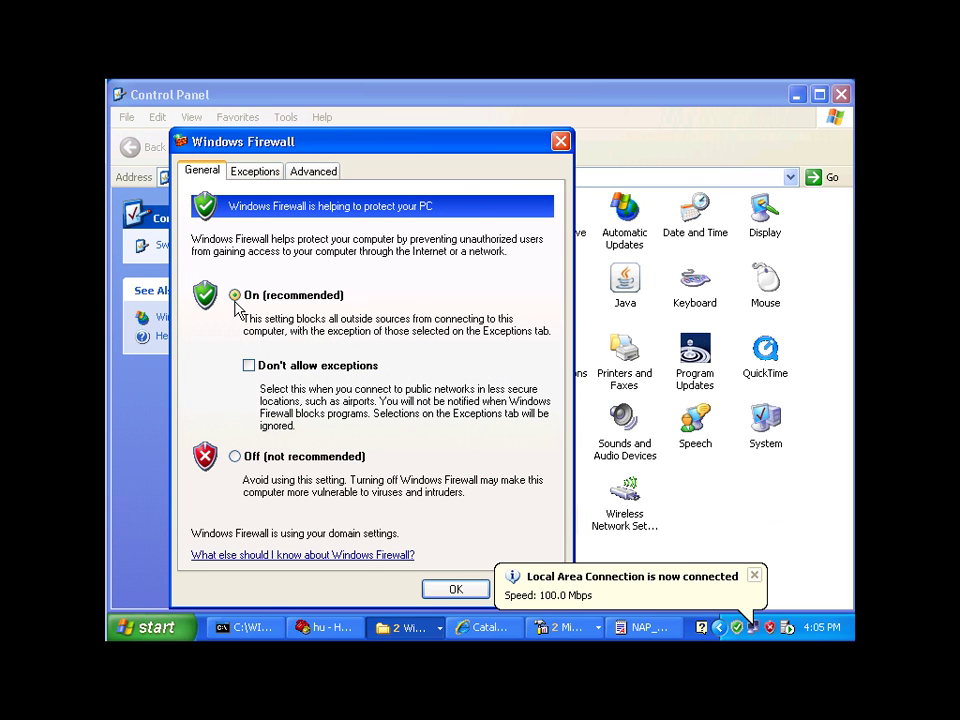
pyautogui.click(754, 575)
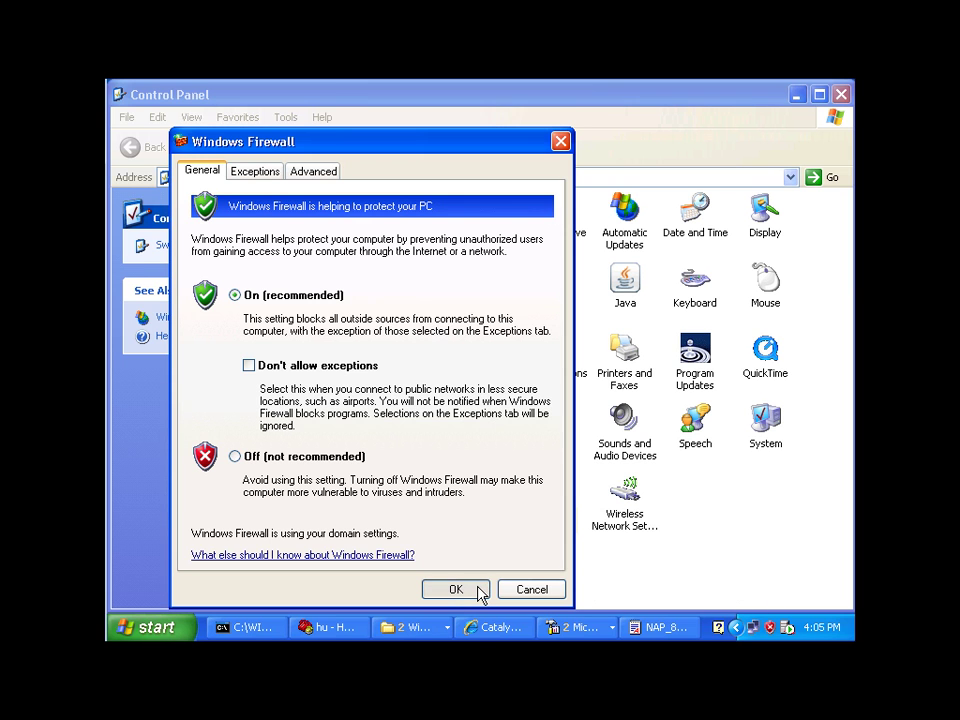